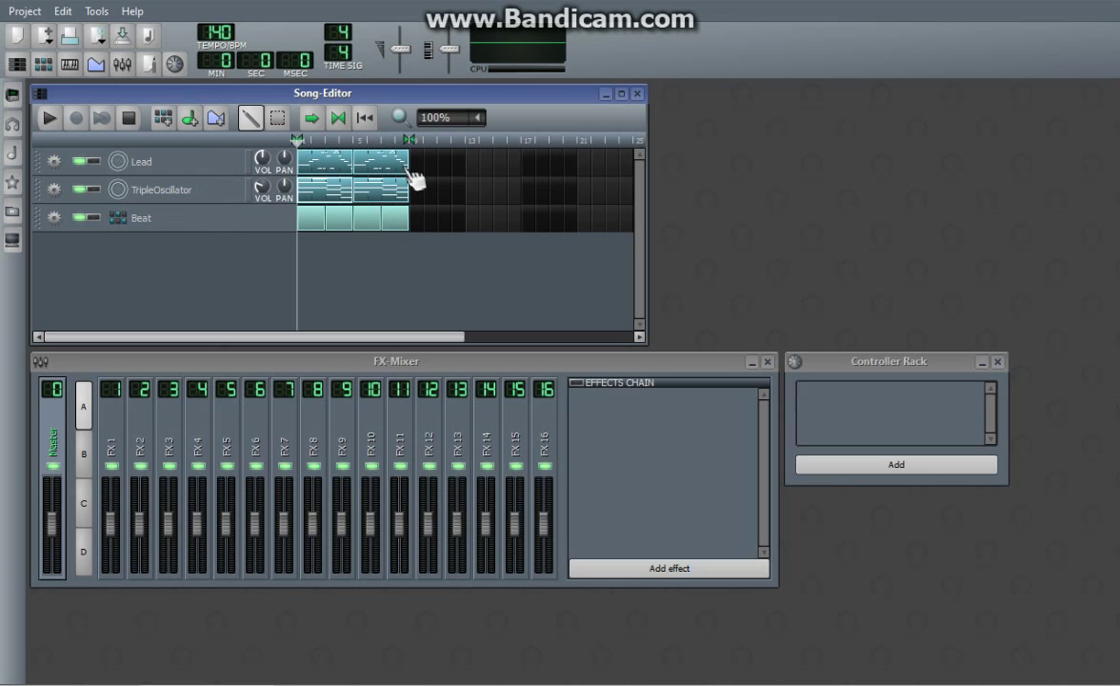
Turn off the song's loop points and open the effects chain of the kick_hard01.ogg instrument from the Beat pattern.
left_click(337, 119)
left_click(214, 219)
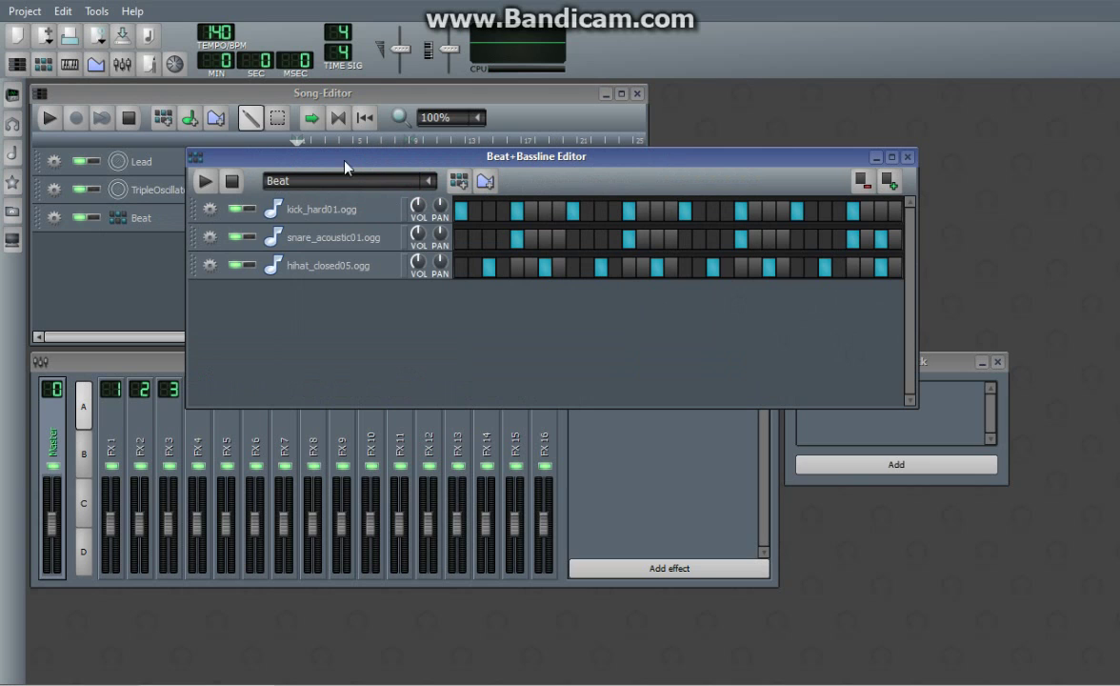
left_click(339, 214)
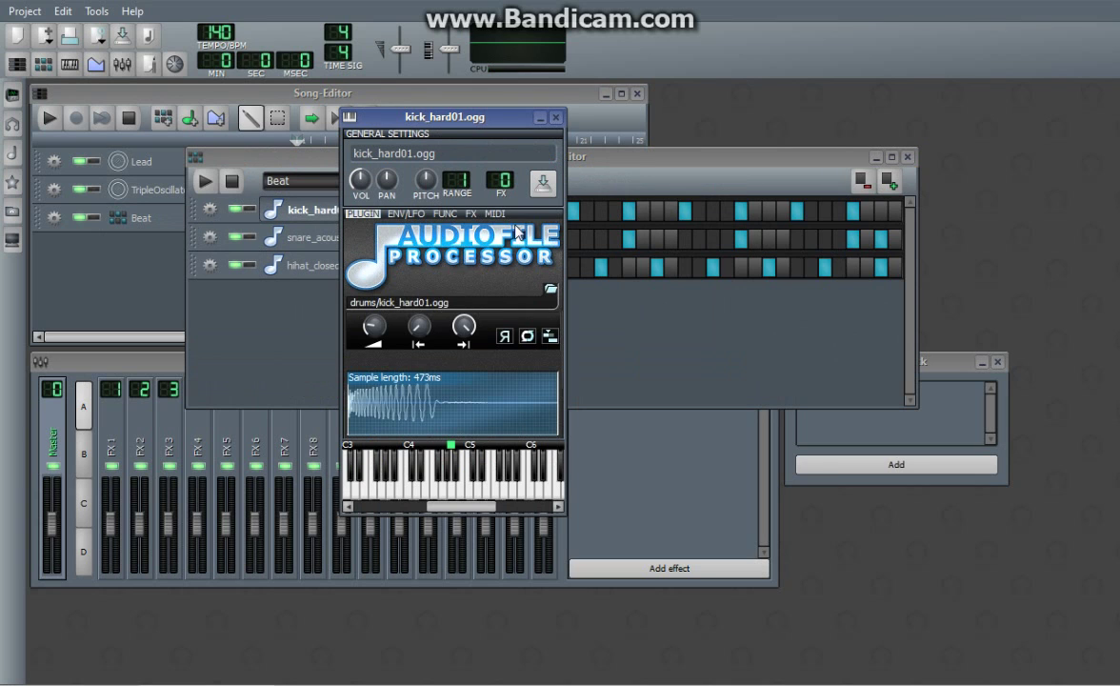
left_click(471, 214)
left_click_drag(440, 122, 536, 107)
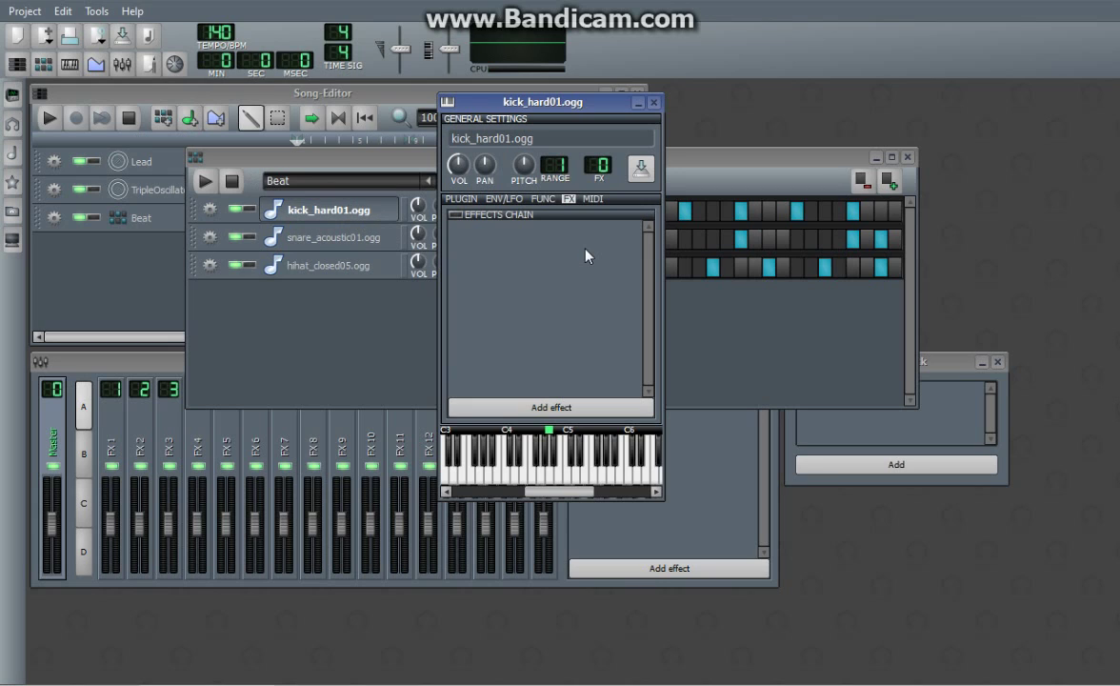
left_click(462, 199)
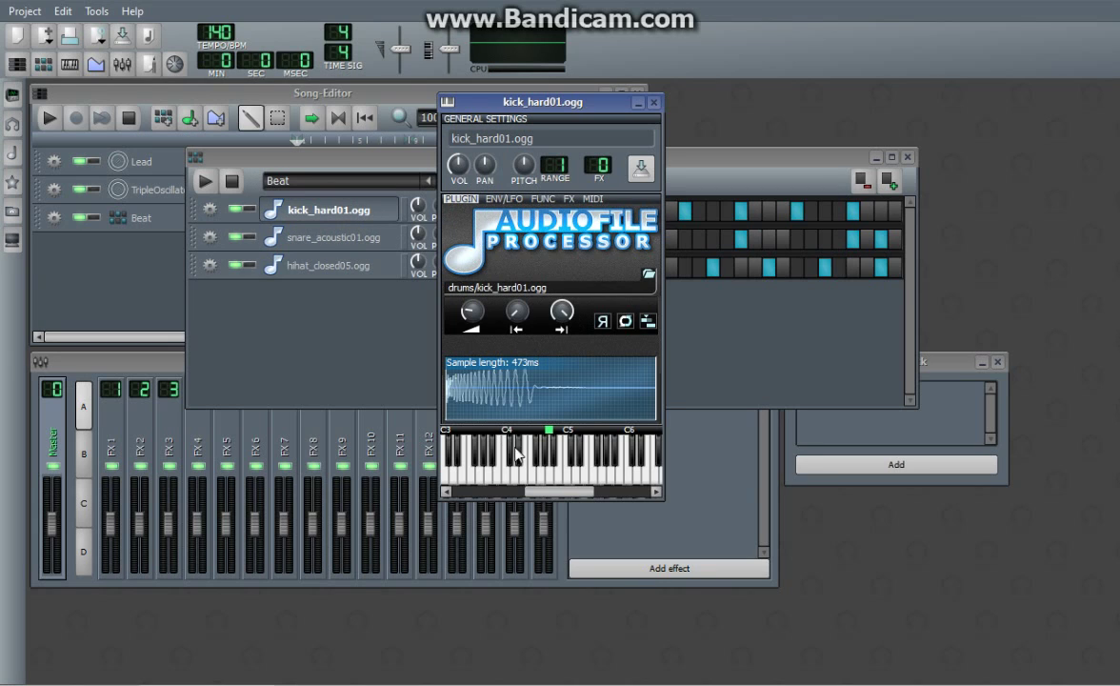
left_click(568, 199)
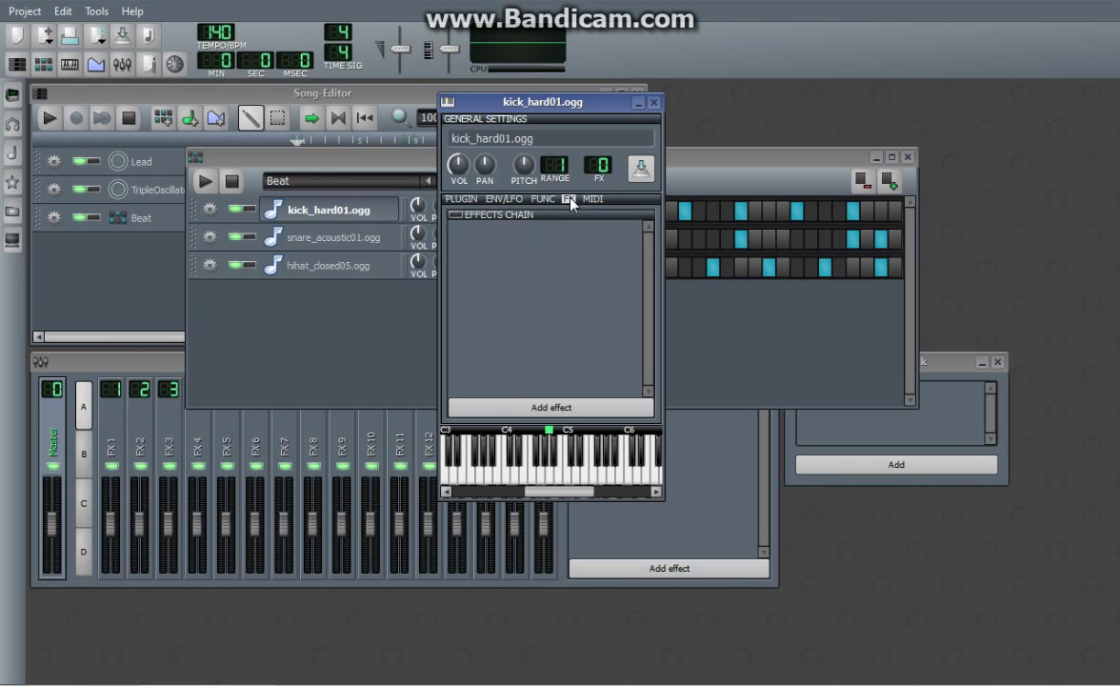
Add a Peak Controller effect to the kick_hard01.ogg effects chain and place its control window beside the chain.
left_click(550, 407)
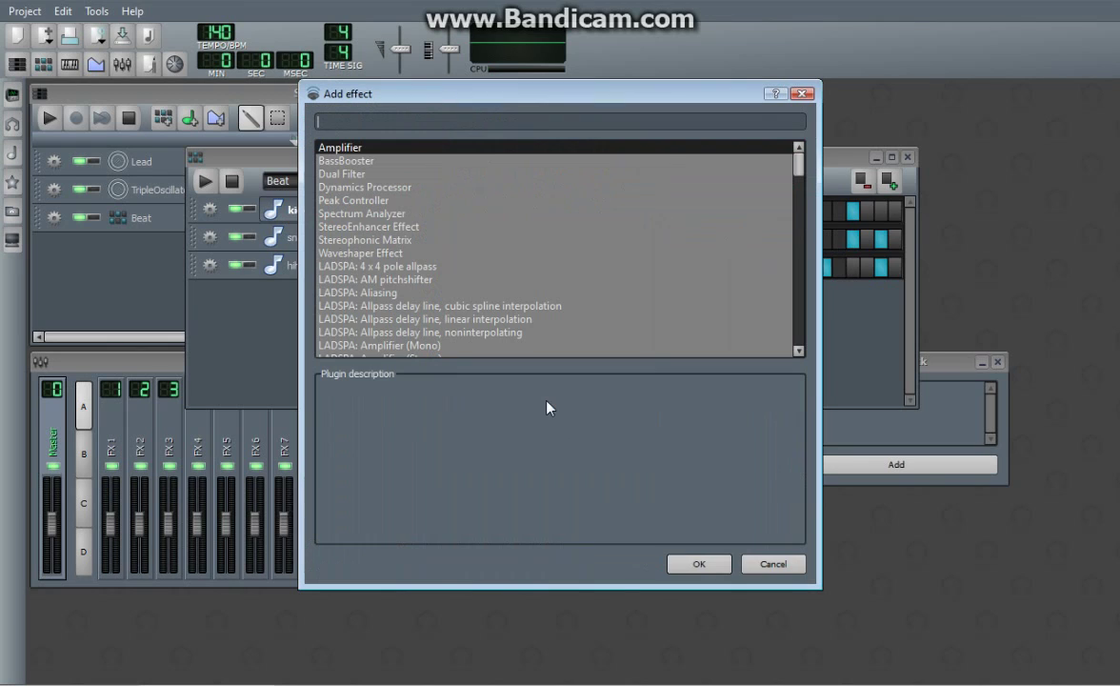
left_click(396, 200)
double_click(396, 200)
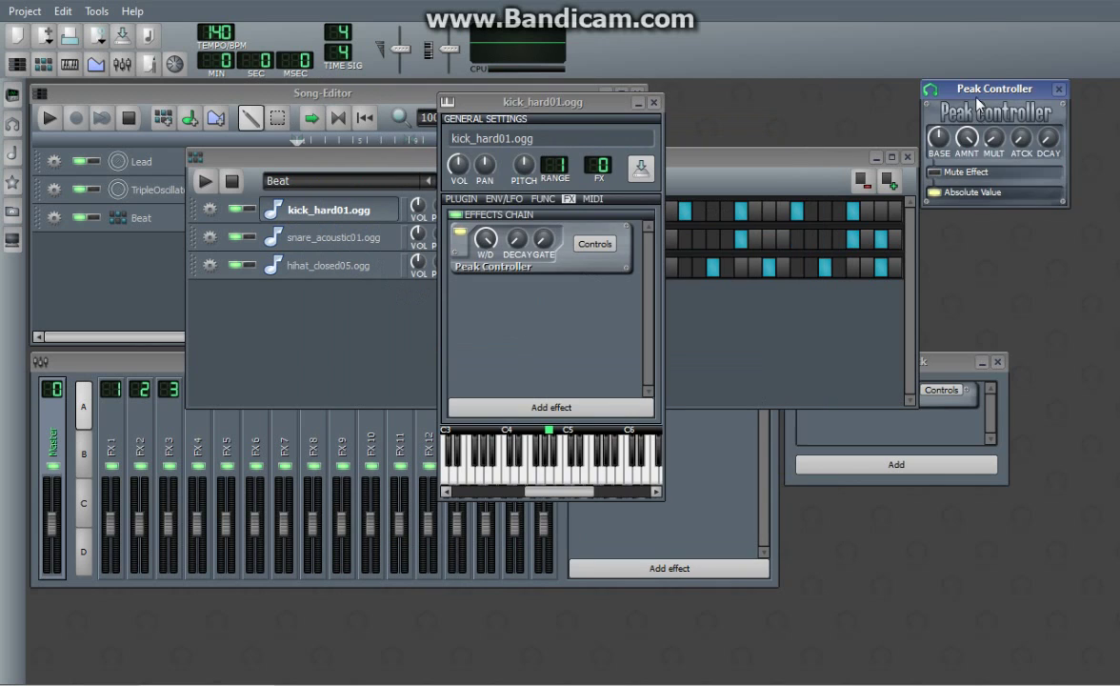
left_click_drag(976, 100, 750, 281)
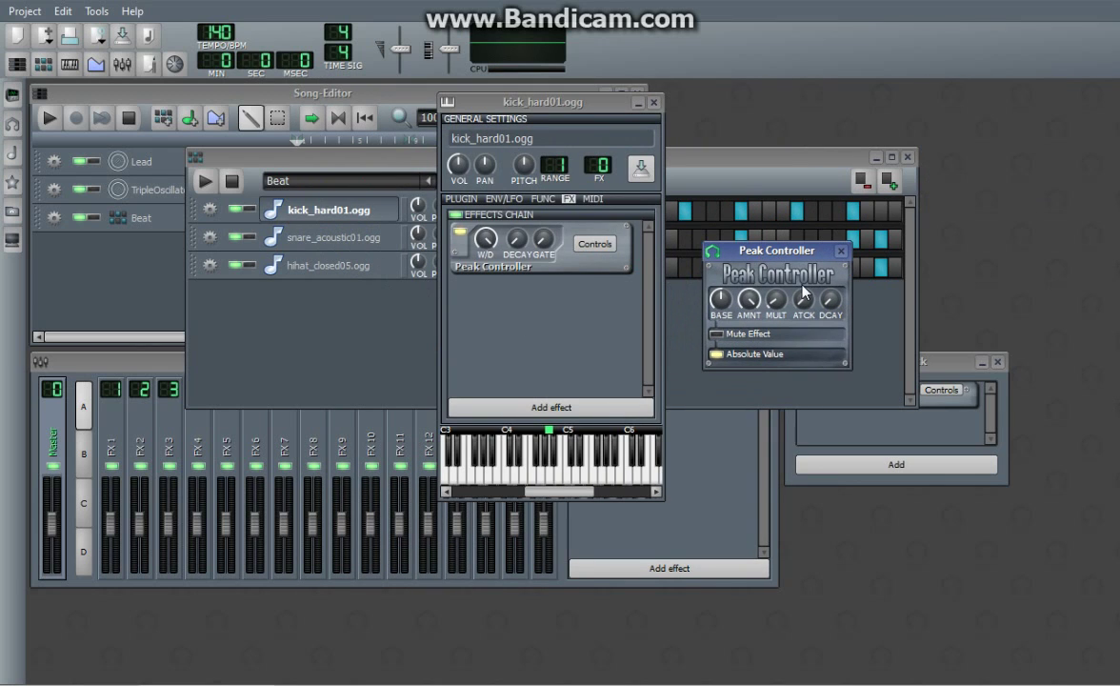
Set the Peak Controller's modulation amount to a negative value and adjust its attack and decay slightly, closing its controls when done.
left_click(753, 298)
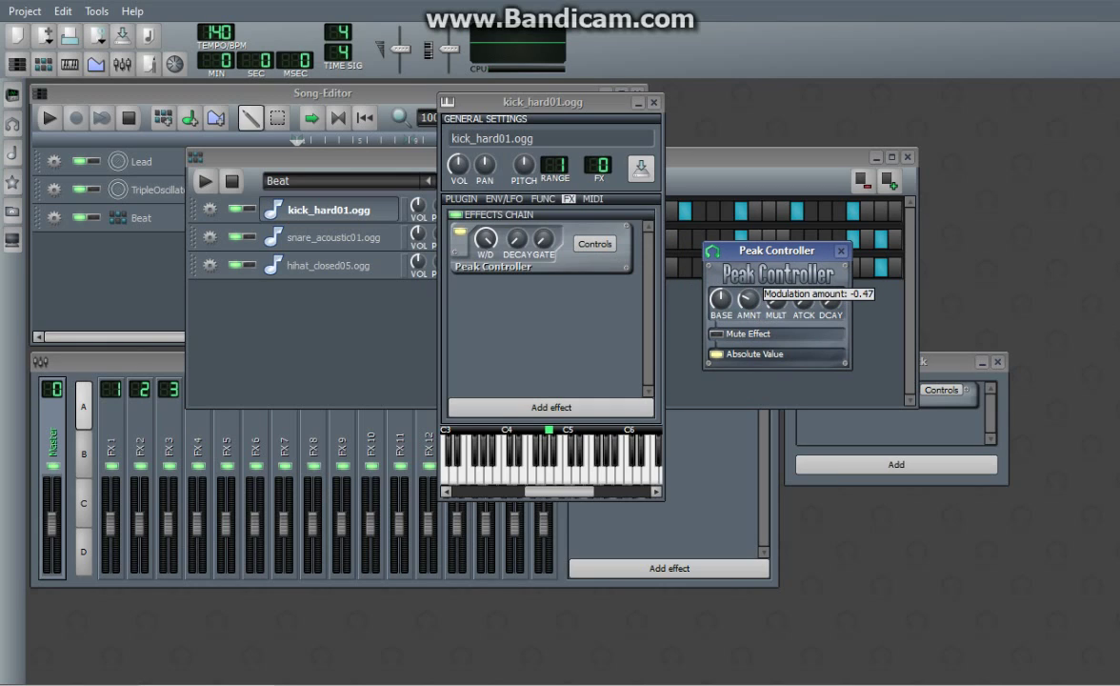
left_click_drag(753, 298, 756, 303)
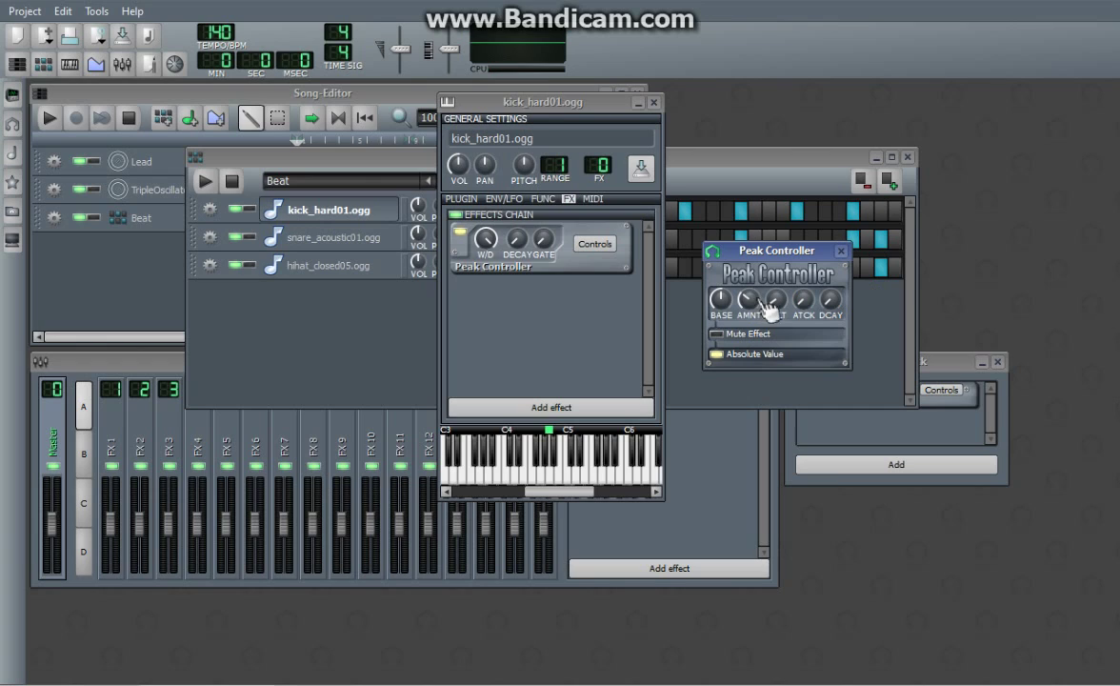
left_click(827, 302)
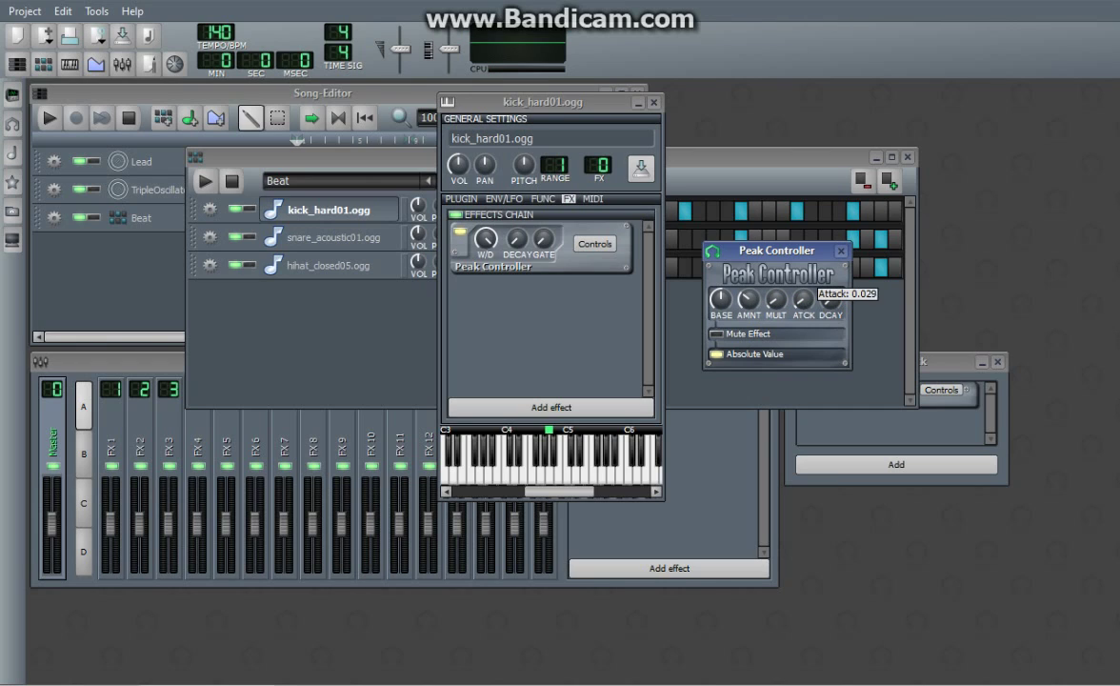
left_click(826, 303)
left_click_drag(829, 301, 829, 303)
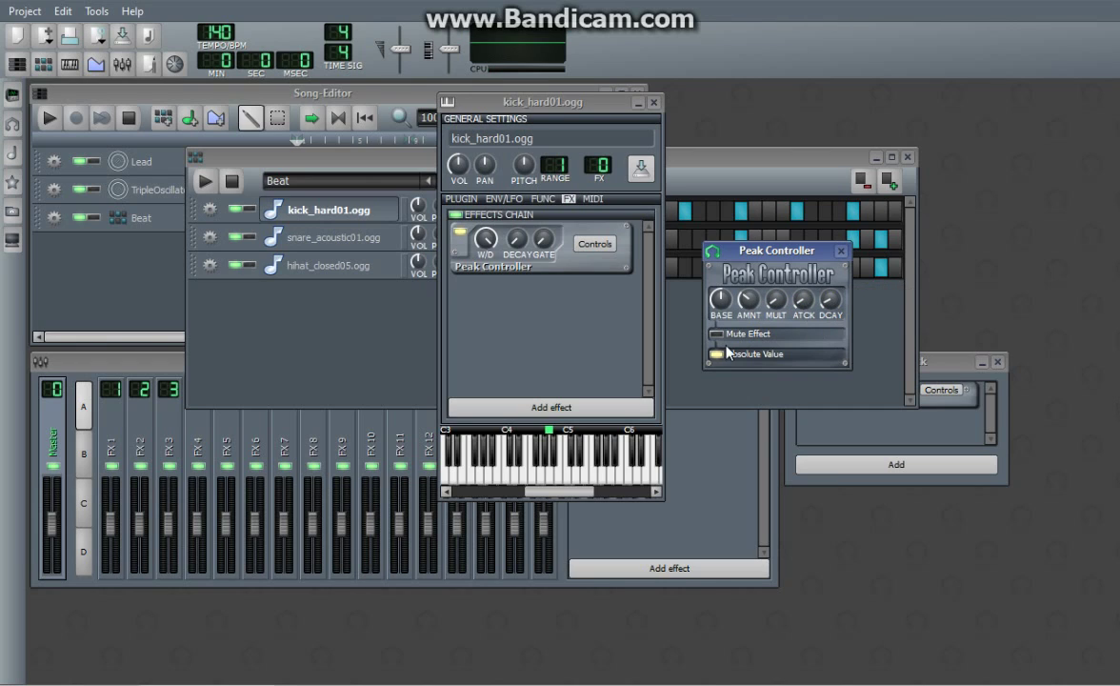
left_click(842, 252)
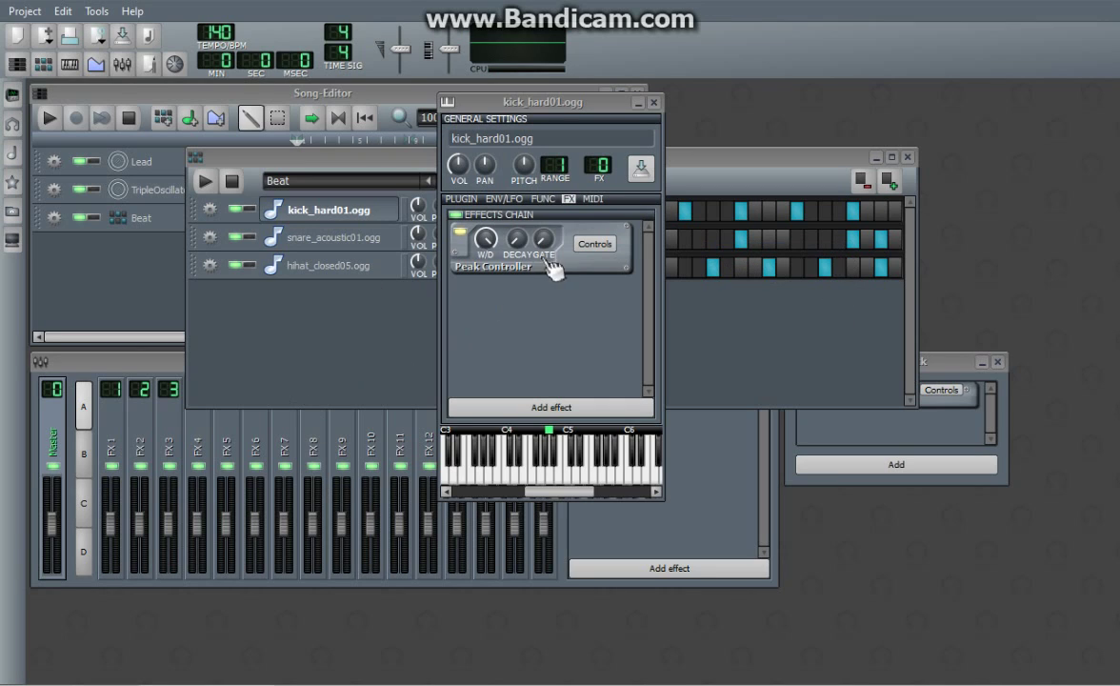
Select FX channel 1 in the mixer, route the TripleOscillator track through it, and check the Lead track's instrument settings.
left_click(926, 398)
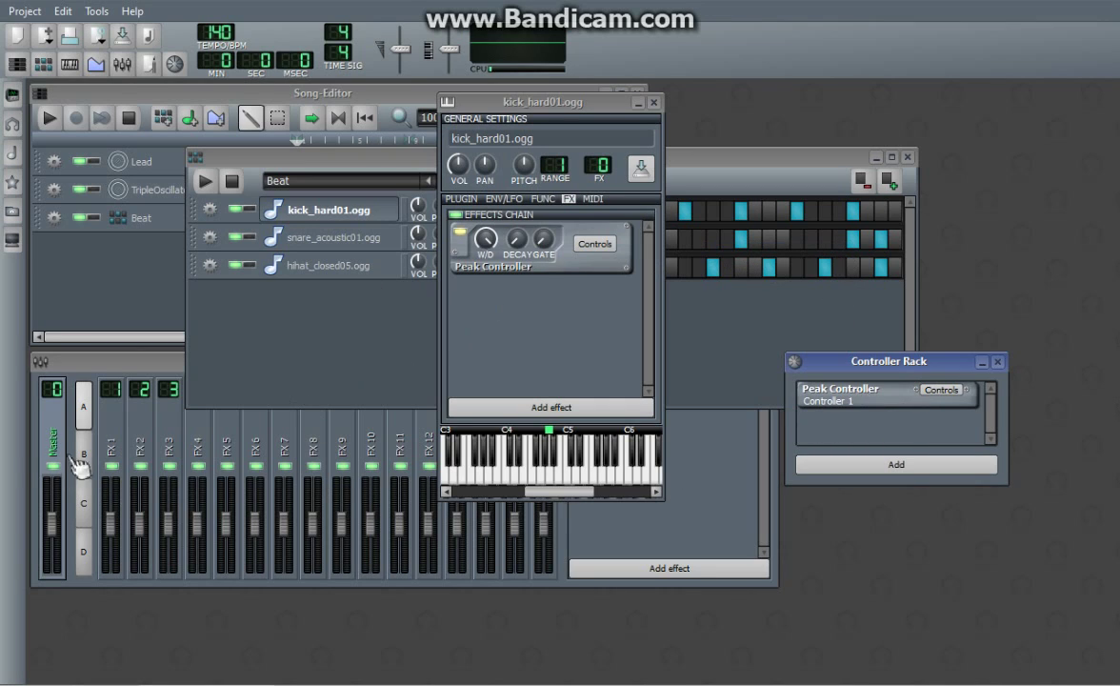
left_click(126, 456)
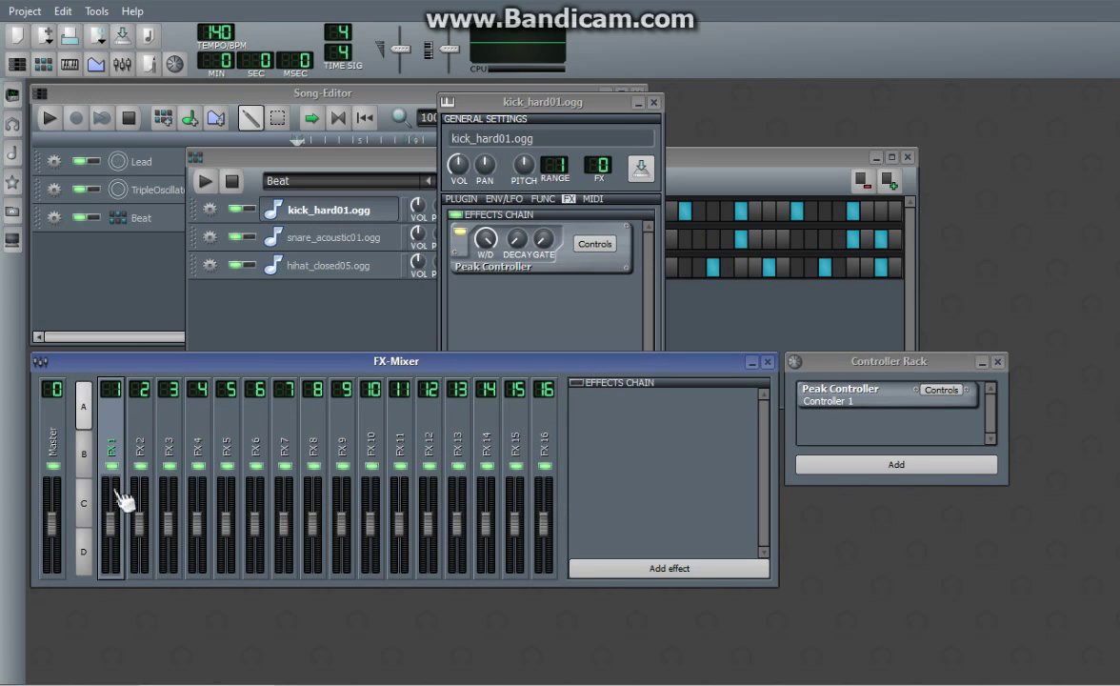
left_click(145, 164)
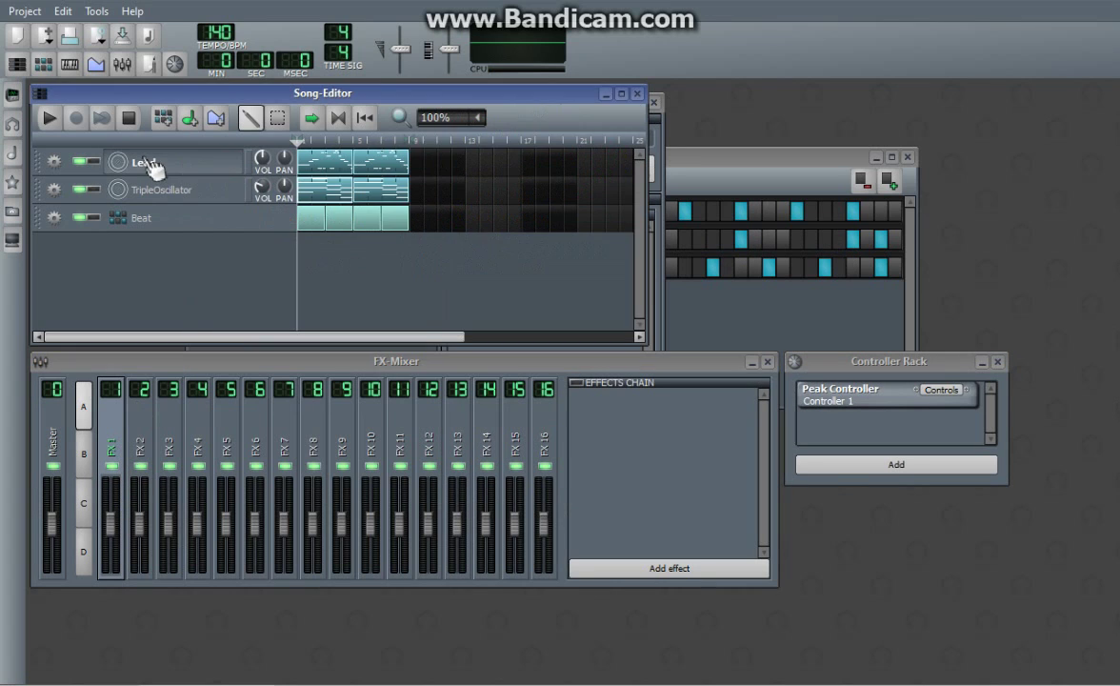
left_click(145, 164)
left_click_drag(1047, 286, 768, 233)
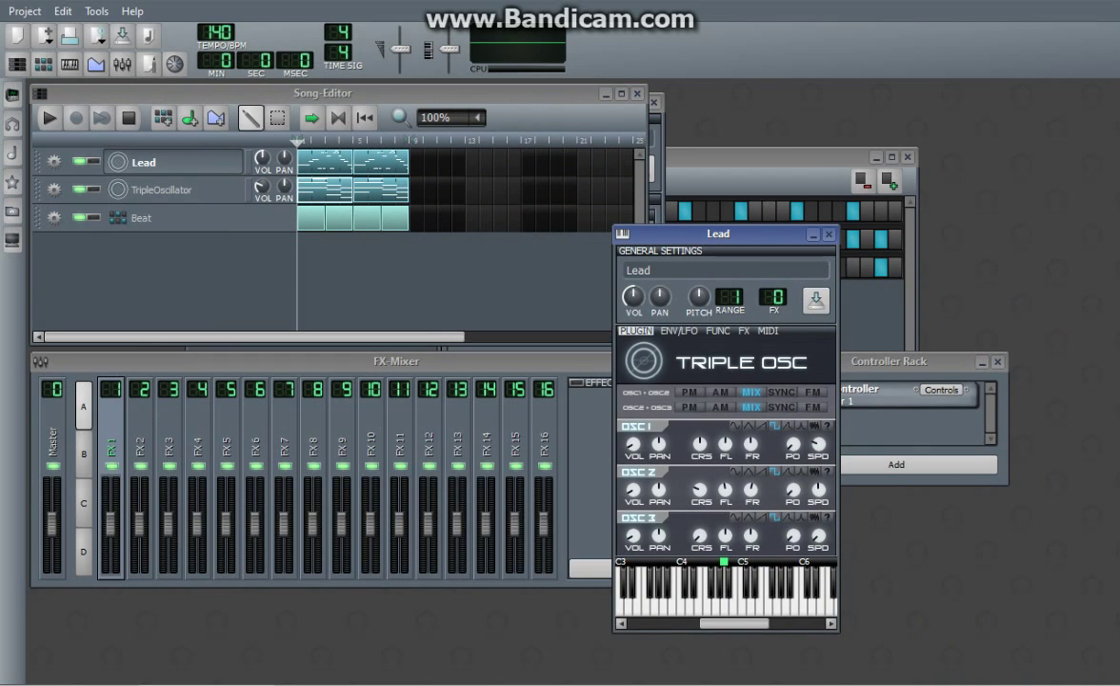
left_click(191, 191)
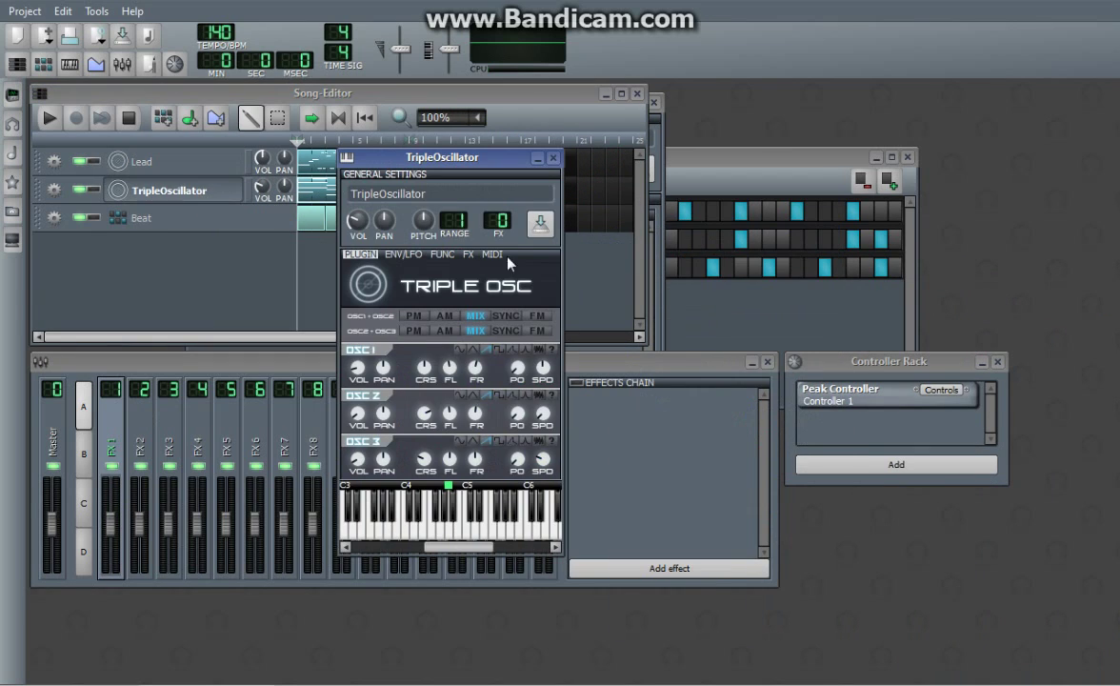
left_click(552, 160)
left_click(162, 164)
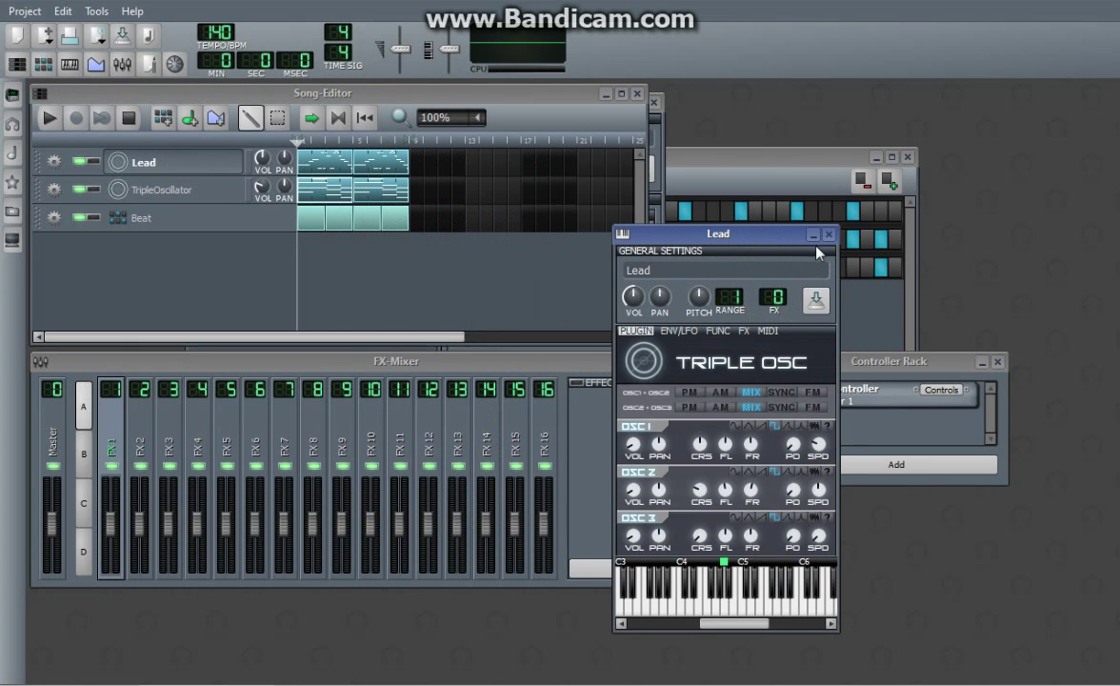
left_click(828, 234)
Raise the FX 1 fader slightly and try to connect it to Controller 1 as its user controller.
right_click(106, 514)
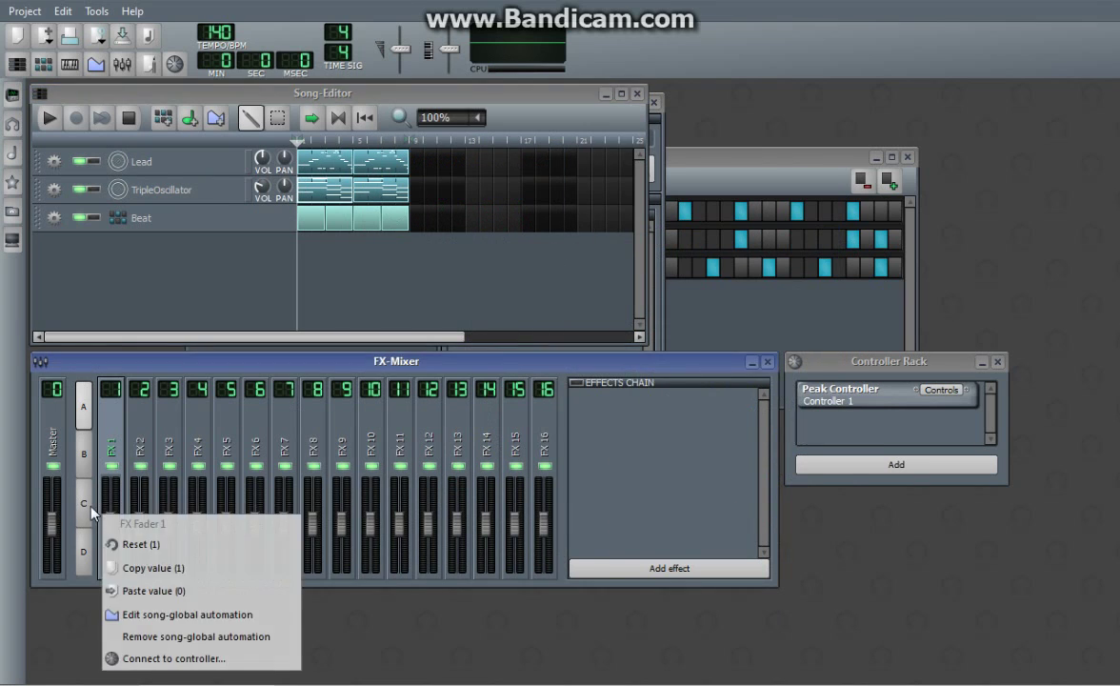
key("Escape")
mouse_move(125, 532)
left_mouse_down()
mouse_move(125, 547)
mouse_move(122, 532)
left_mouse_up()
right_click(122, 531)
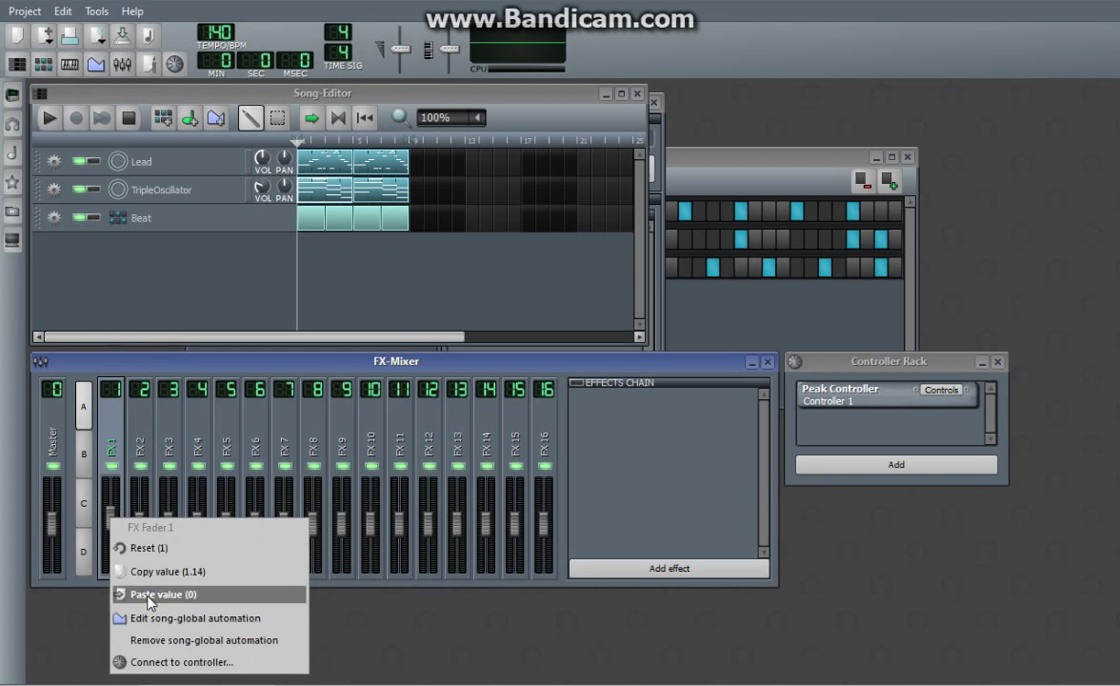
left_click(147, 663)
left_click(515, 318)
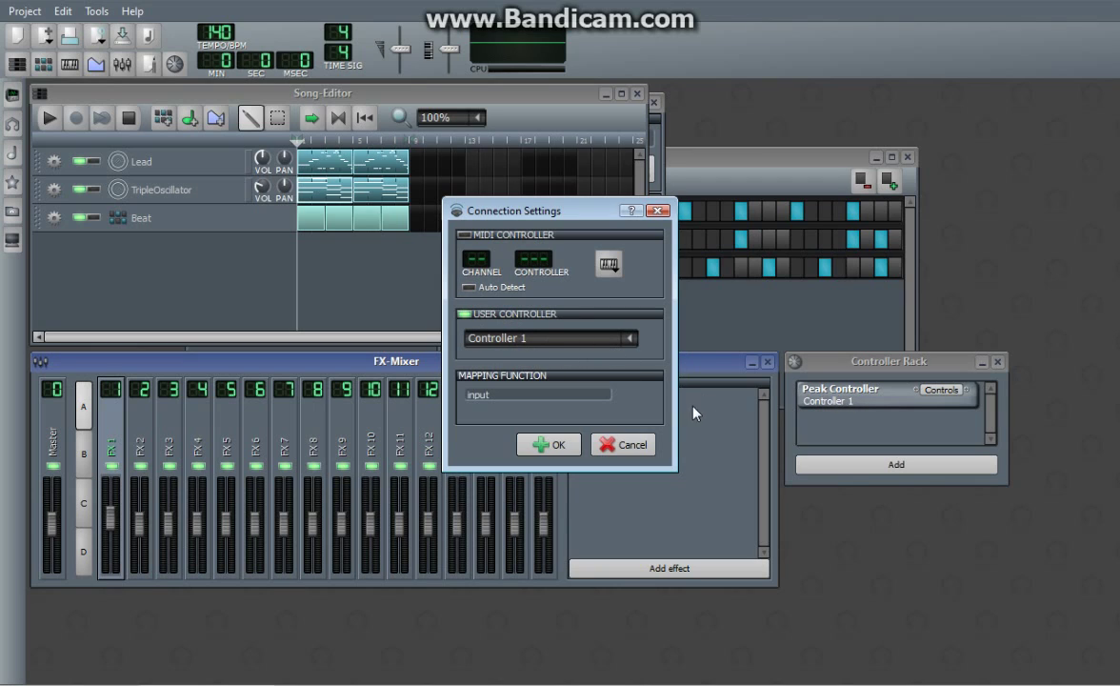
left_click(548, 444)
Rename the Peak Controller's Controller 1 entry in the controller rack to Sidechain Controller.
double_click(850, 395)
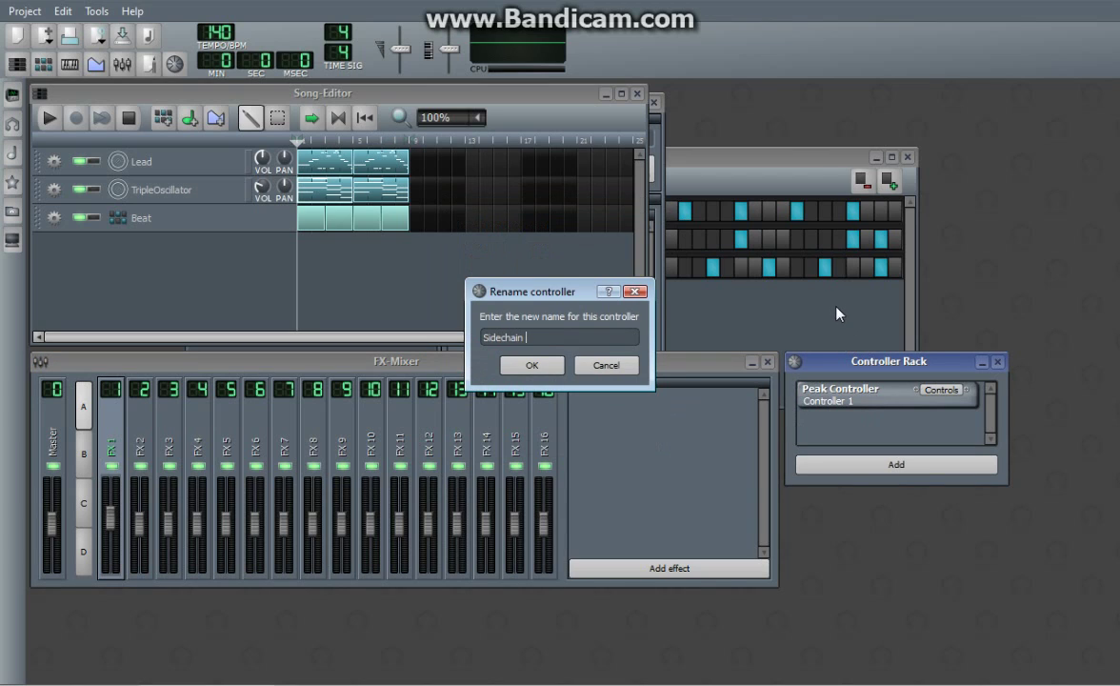
type("Sidechain Controller")
key("Return")
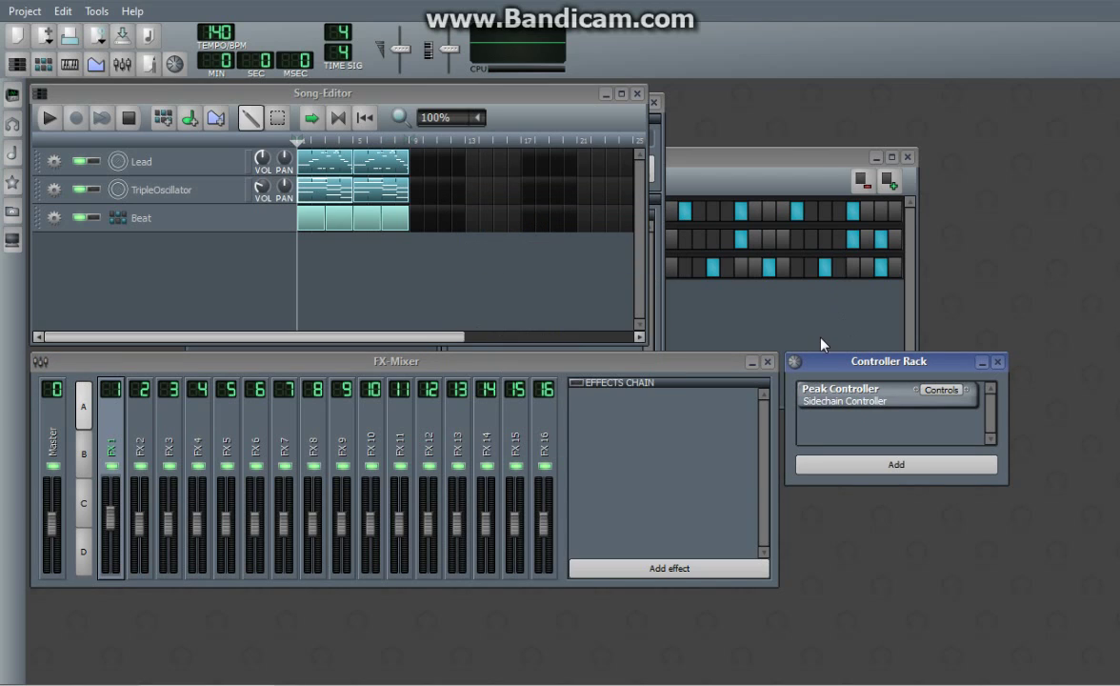
Connect the FX 1 fader to the user controller named Sidechain Controller.
right_click(116, 525)
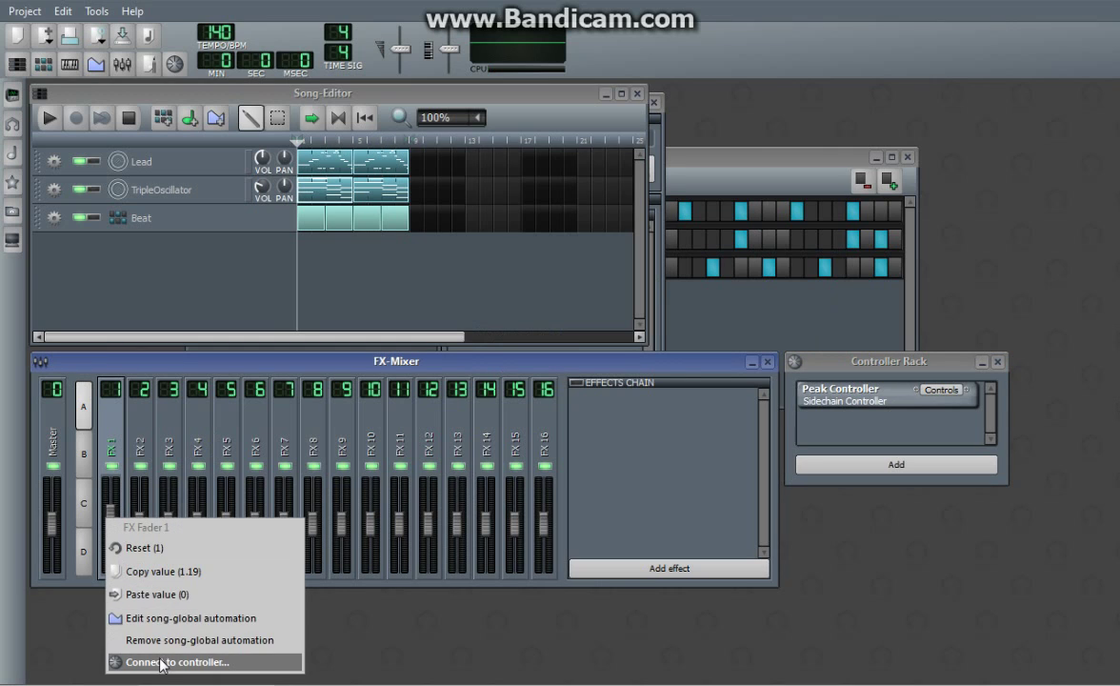
left_click(162, 609)
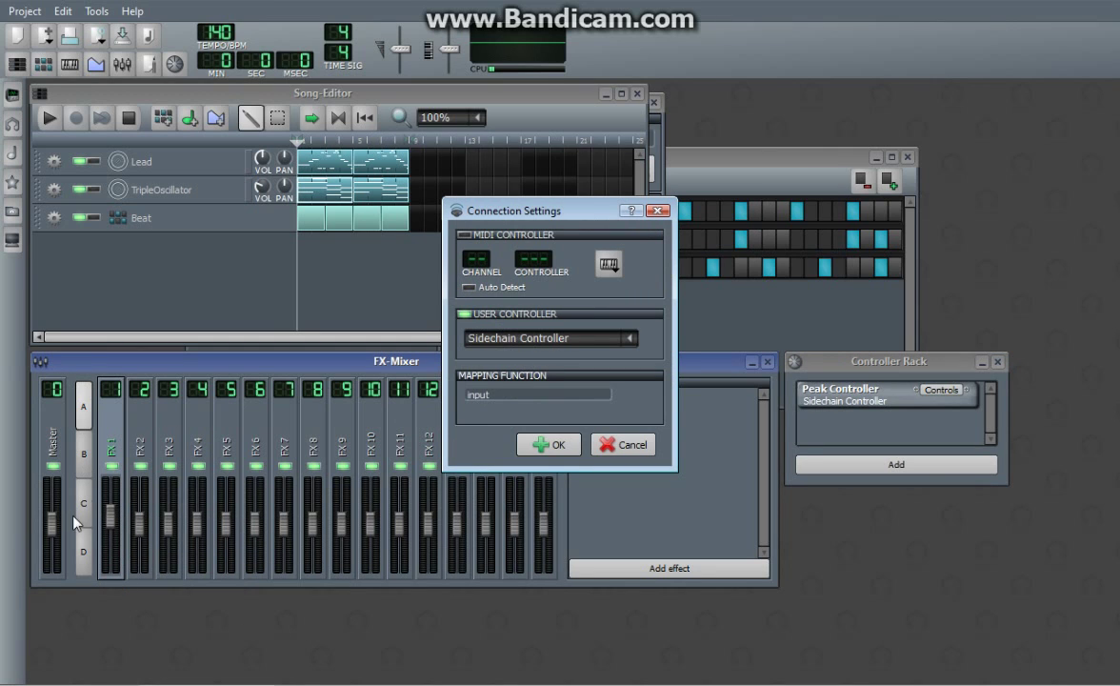
left_click(546, 447)
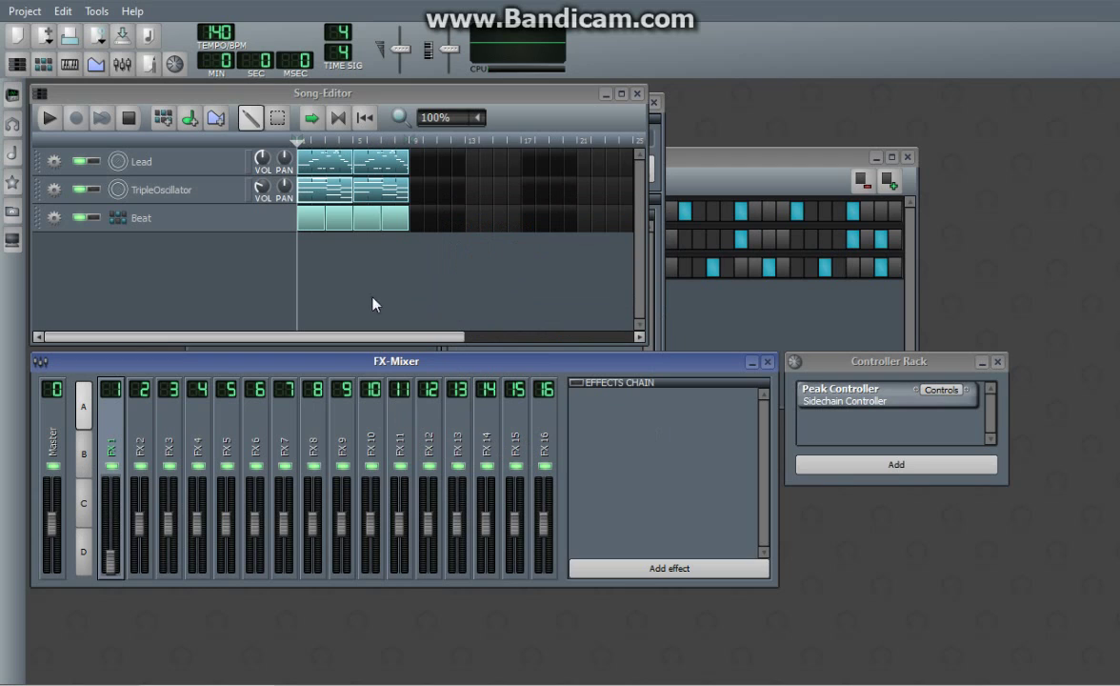
Preview the song briefly, mute the Lead track, and restart playback to hear the sidechain on the remaining tracks.
left_click(49, 119)
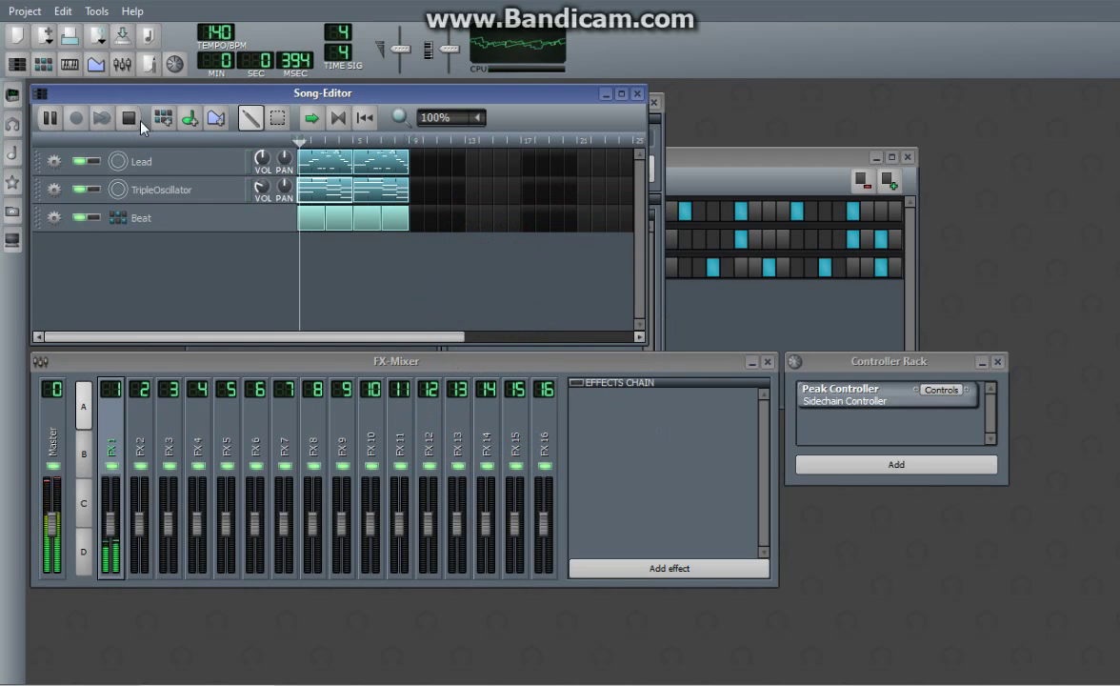
left_click(128, 117)
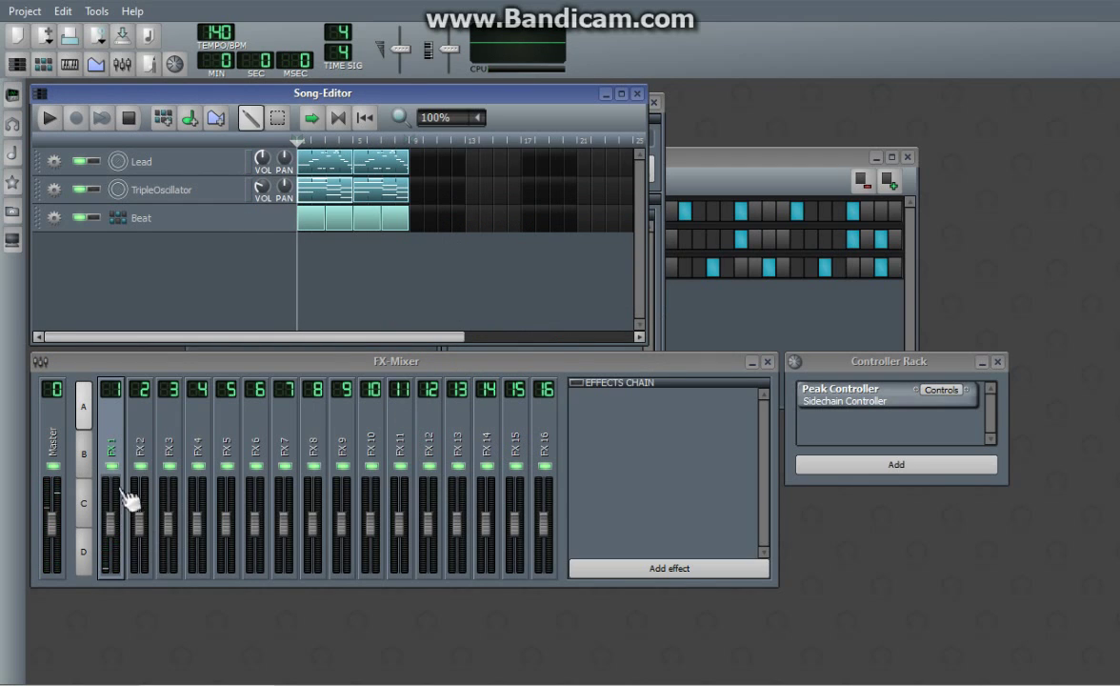
left_click(84, 160)
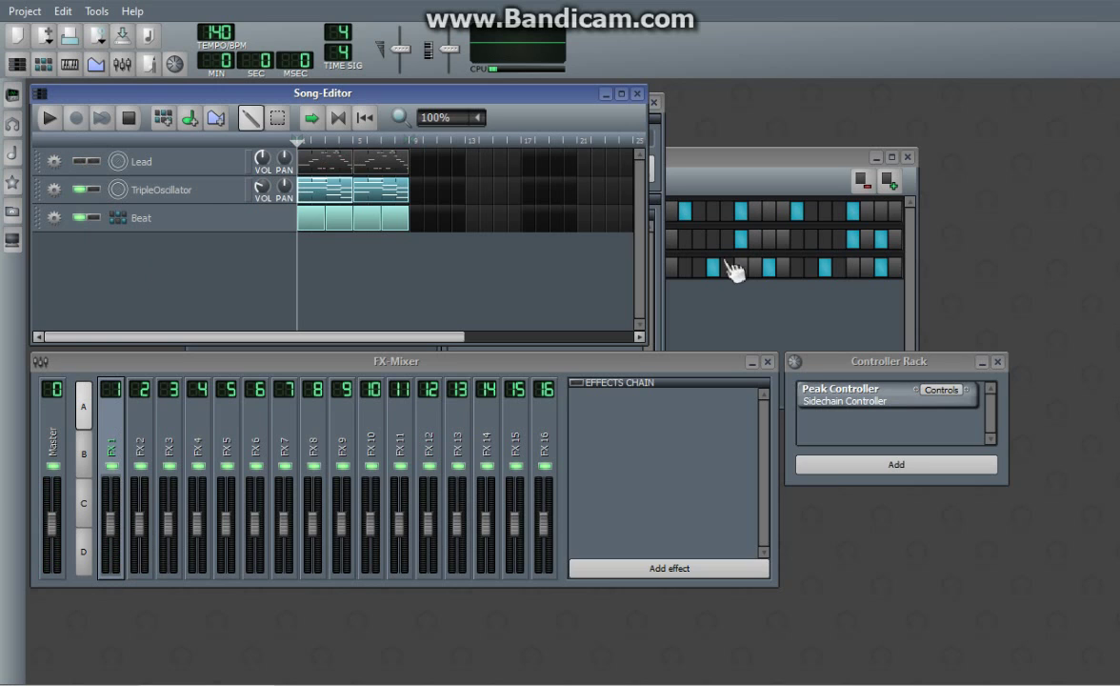
left_click(849, 176)
left_click(49, 117)
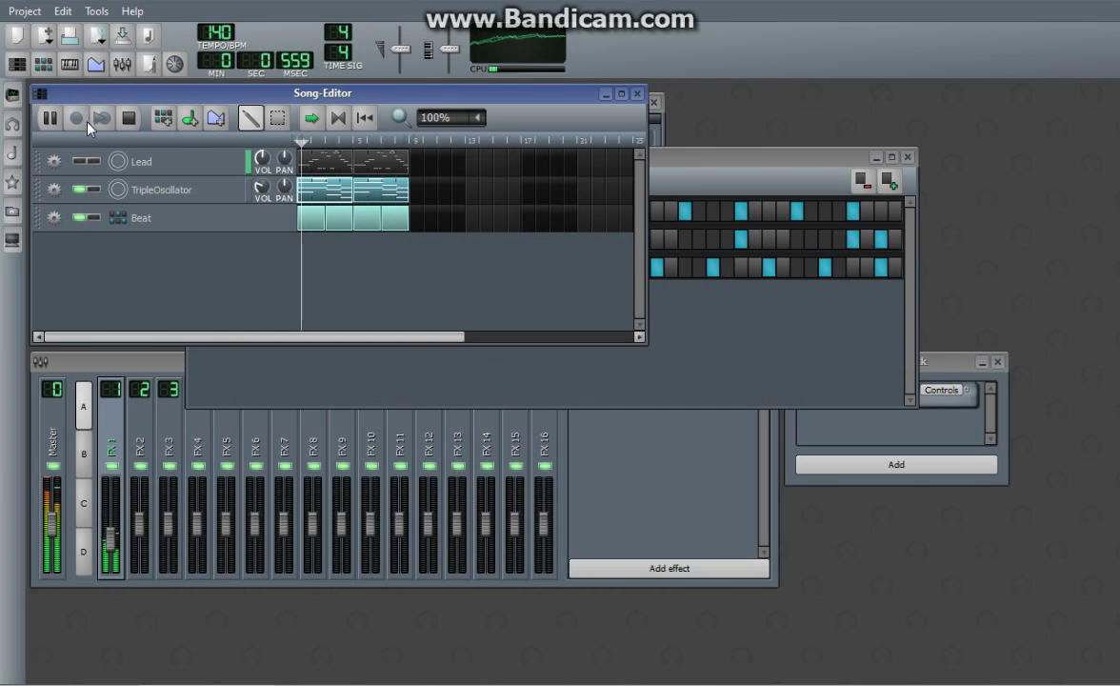
Open the kick_hard01.ogg track's Peak Controller controls and move their window beside the instrument window.
left_click(678, 329)
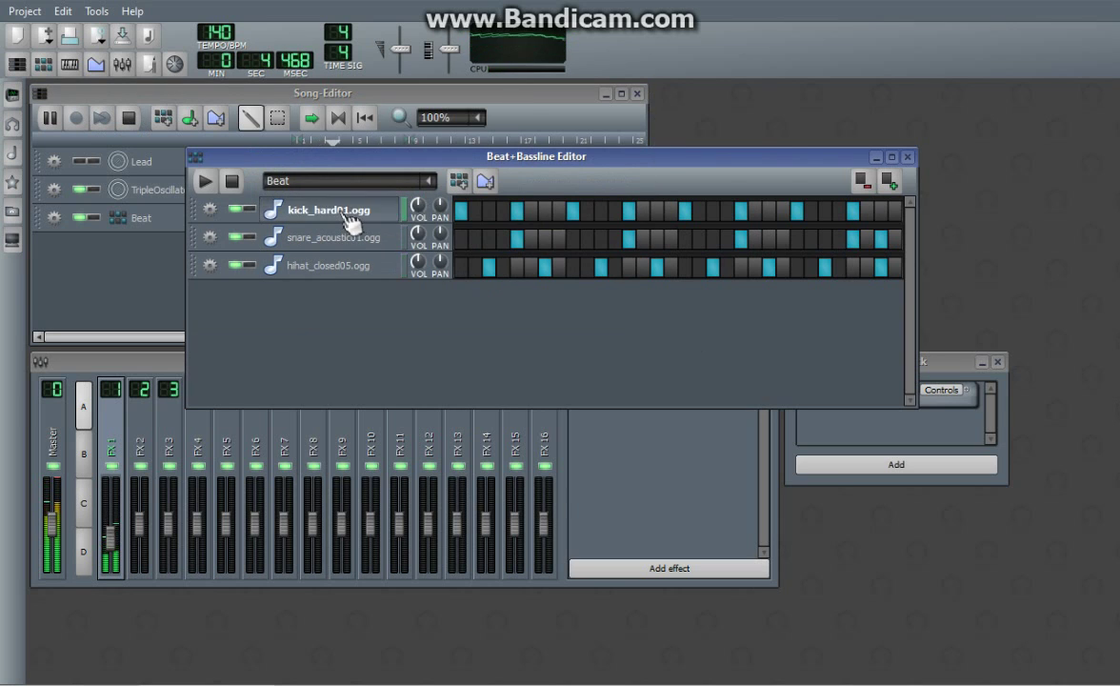
left_click(345, 213)
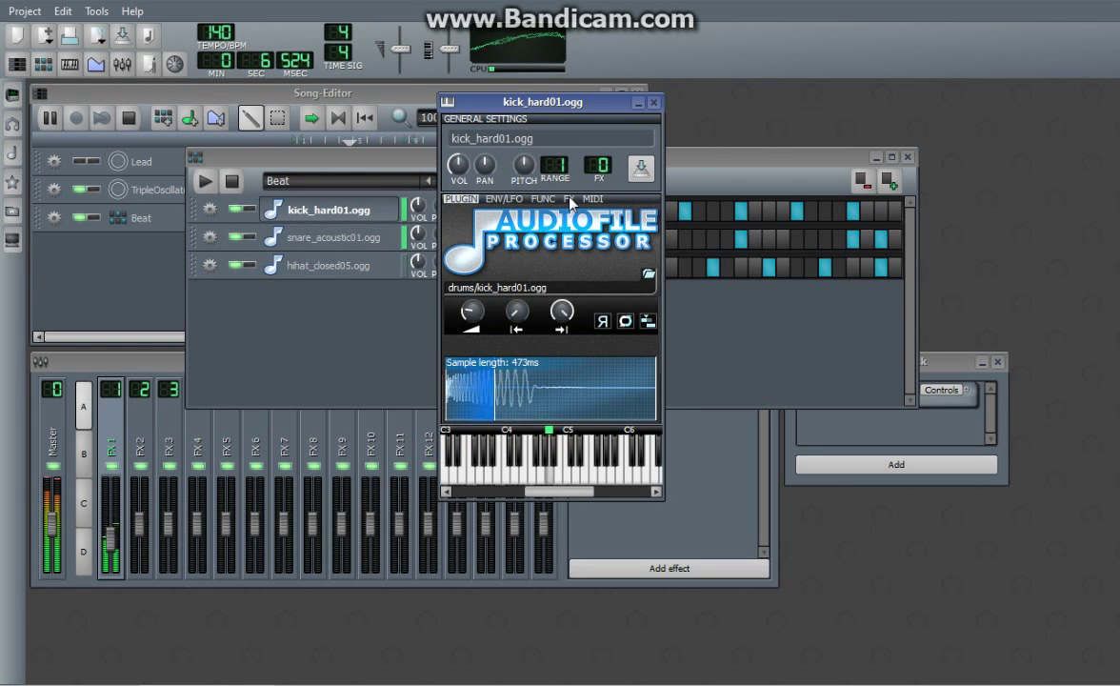
left_click(568, 198)
left_click(594, 243)
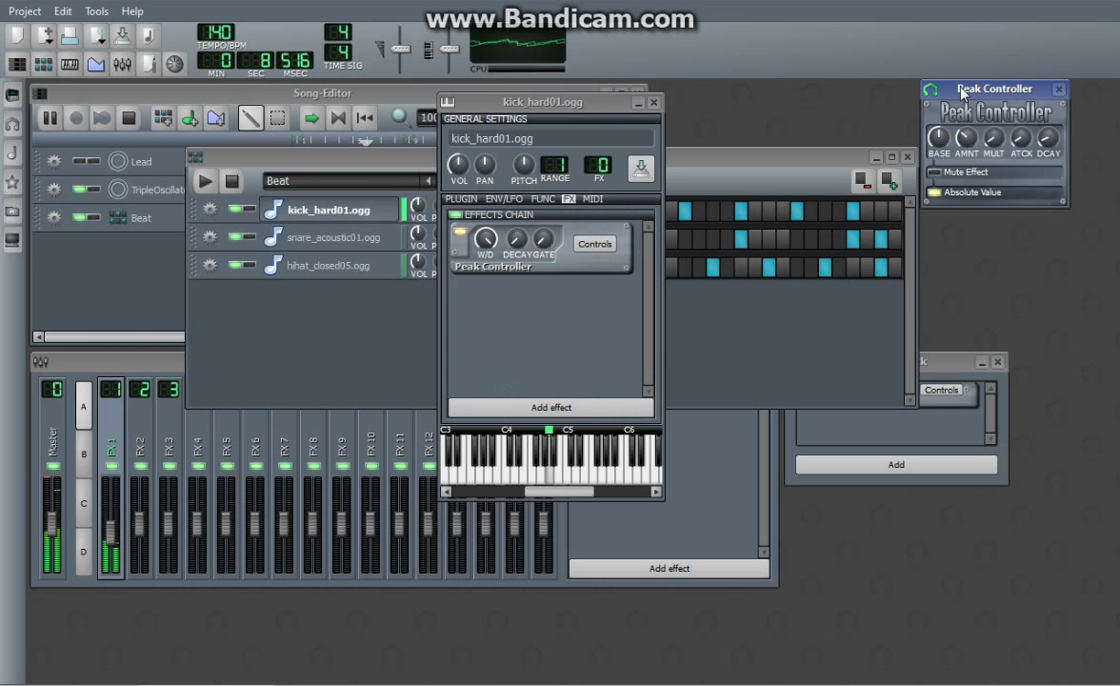
left_click_drag(882, 82, 777, 218)
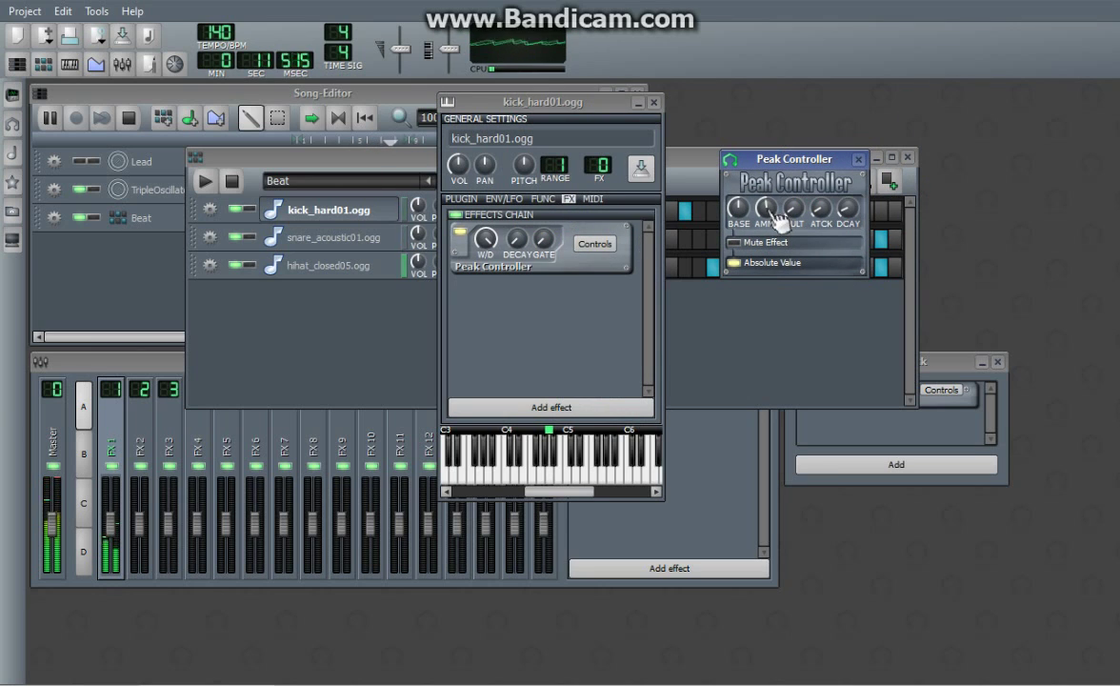
Restart the song and set the Peak Controller's amount to -0.5 during playback.
left_click(129, 118)
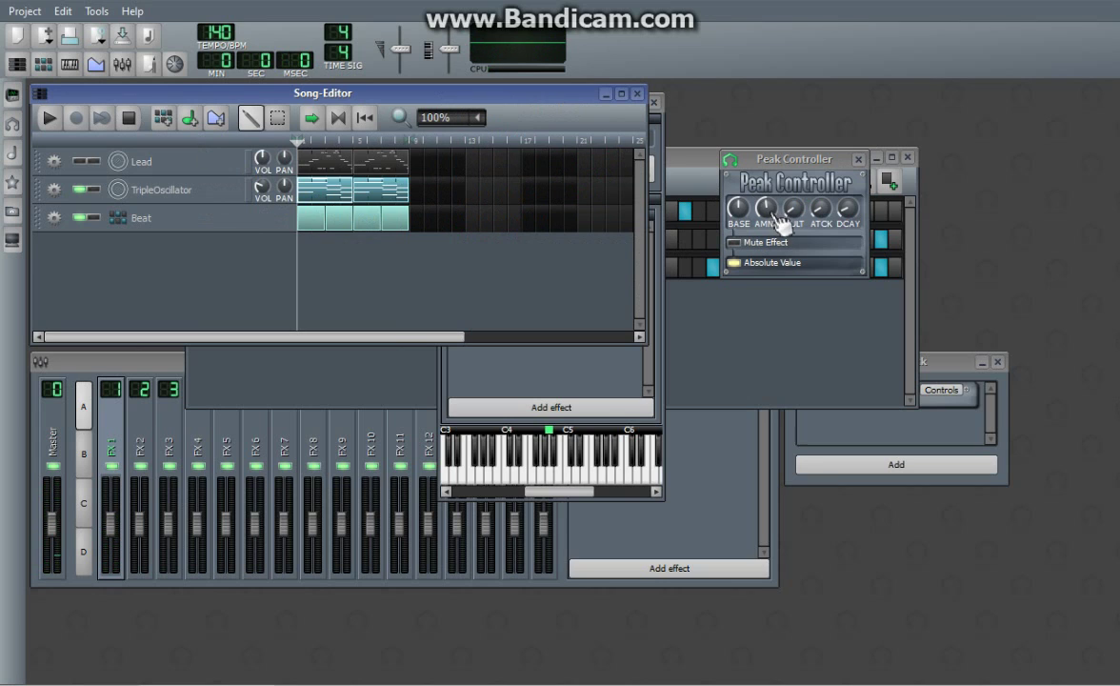
left_click(45, 121)
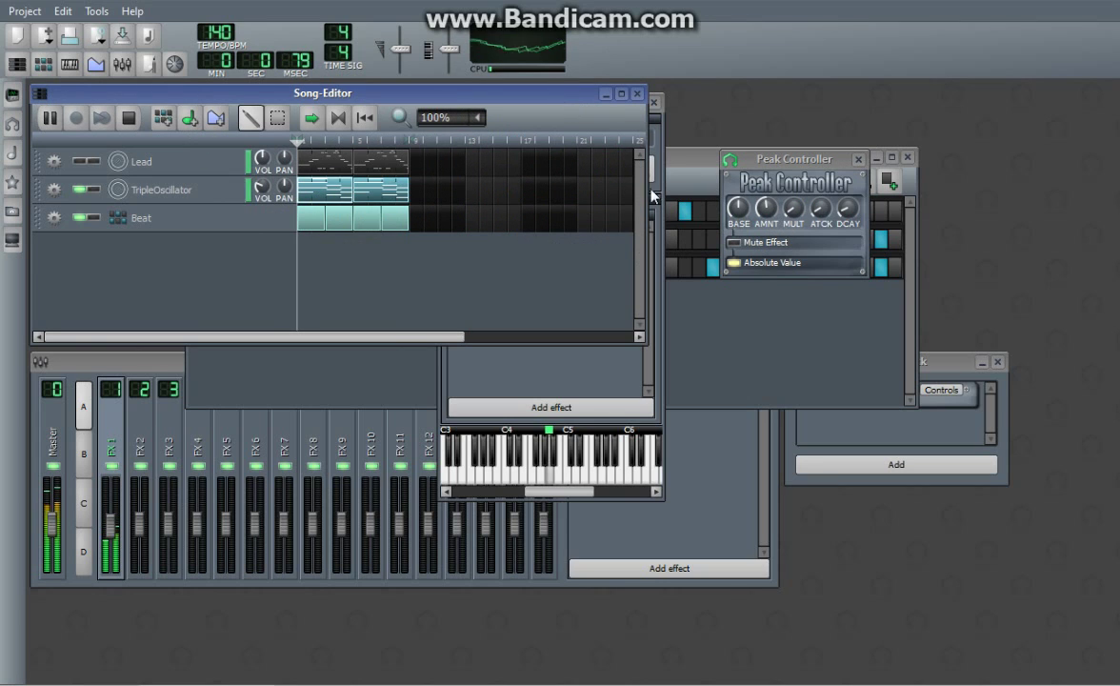
mouse_move(766, 207)
left_mouse_down()
mouse_move(765, 244)
mouse_move(782, 221)
left_mouse_up()
double_click(770, 210)
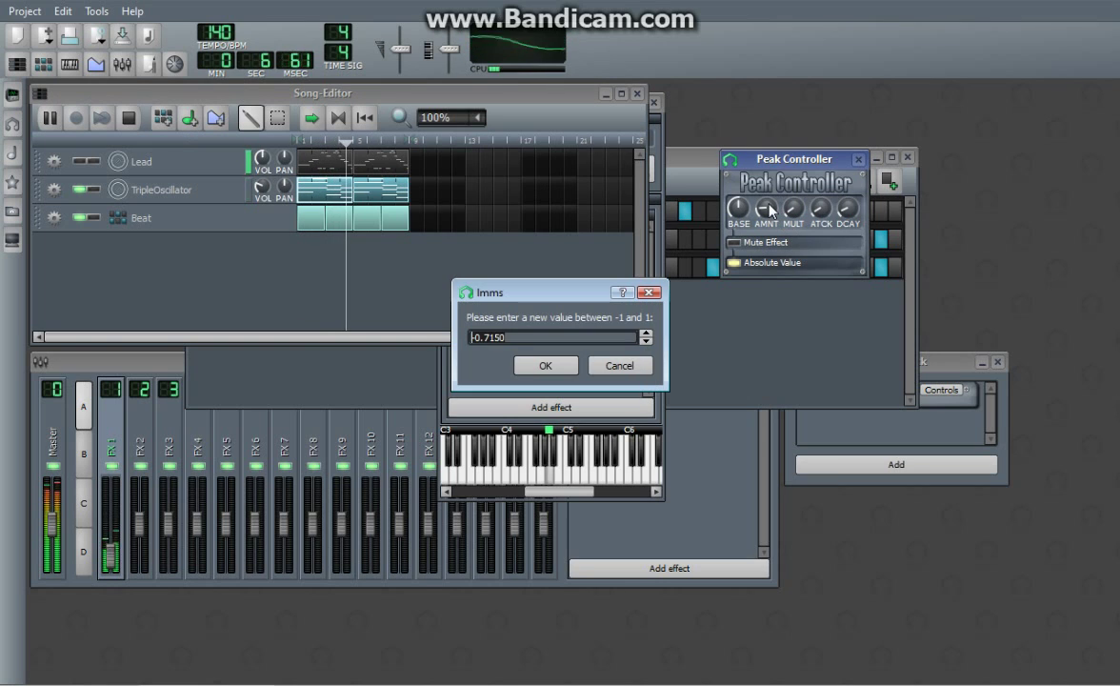
key("BackSpace")
type("-0.5")
key("Return")
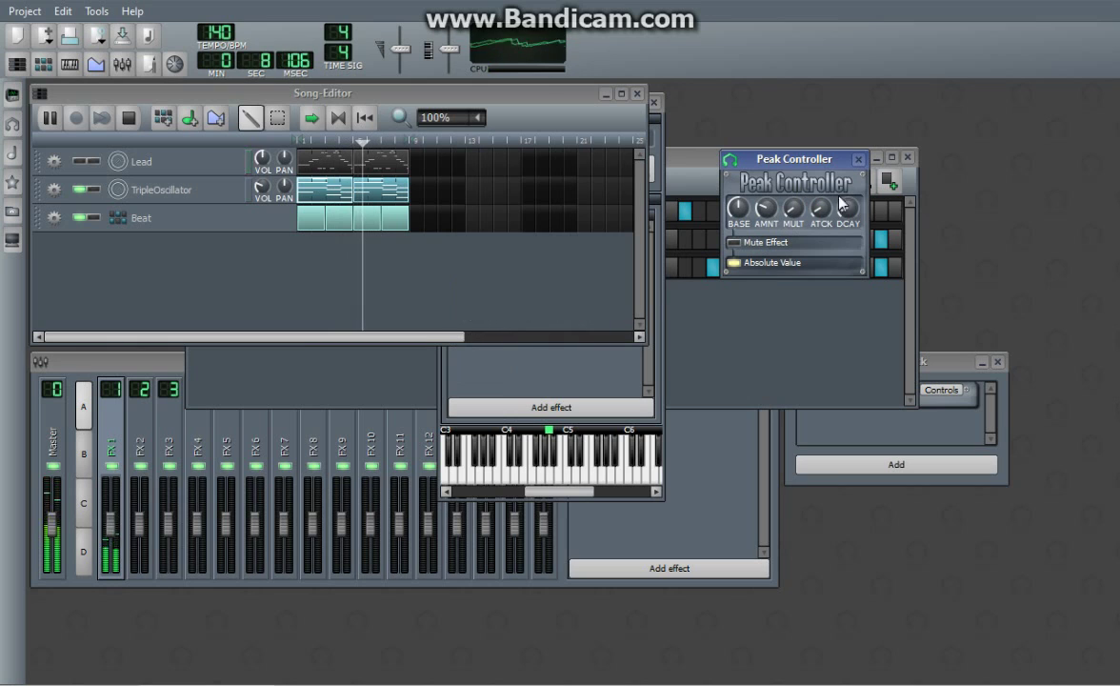
Raise the Peak Controller's decay by ear while the song plays with looping enabled, and close its controls.
left_click_drag(821, 208, 854, 205)
left_click(338, 119)
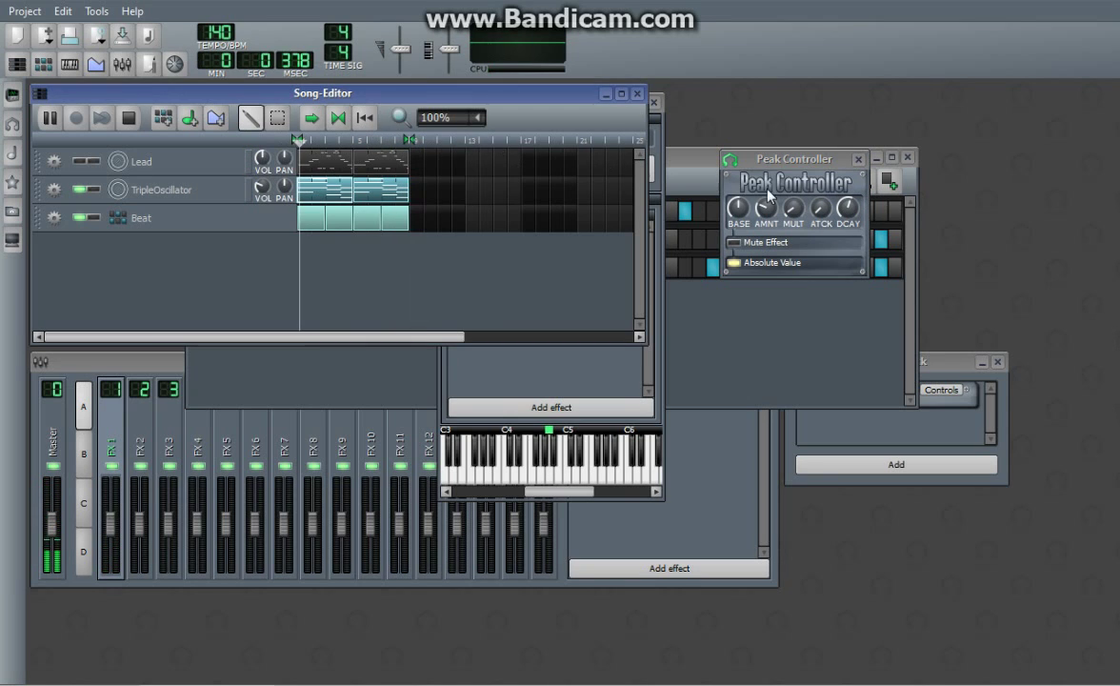
left_click_drag(850, 216, 850, 207)
double_click(848, 214)
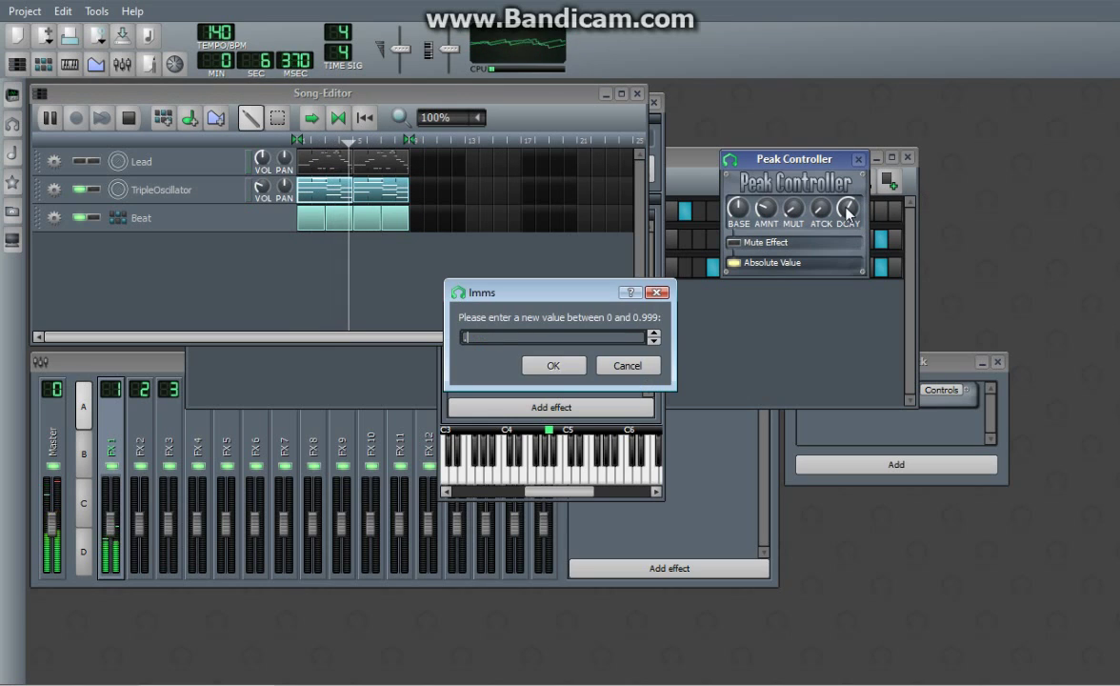
key("Escape")
left_click(858, 160)
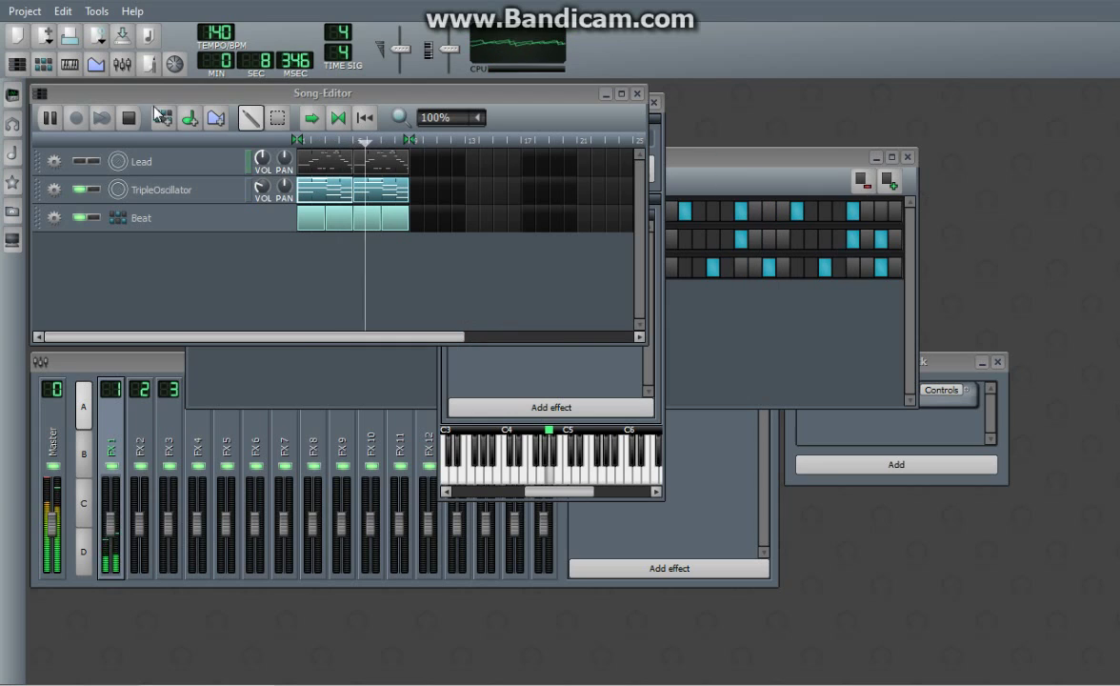
Replay the looped song to hear the adjusted sidechain, and close the kick instrument and Beat+Bassline Editor windows.
key("space")
left_click(557, 371)
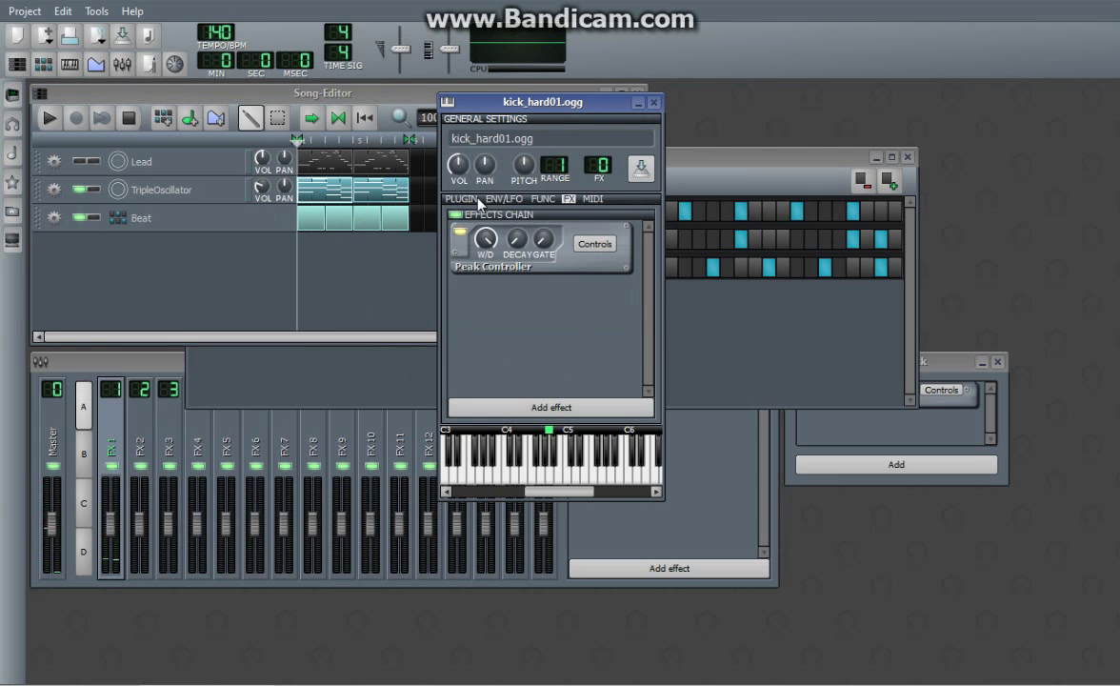
left_click(49, 117)
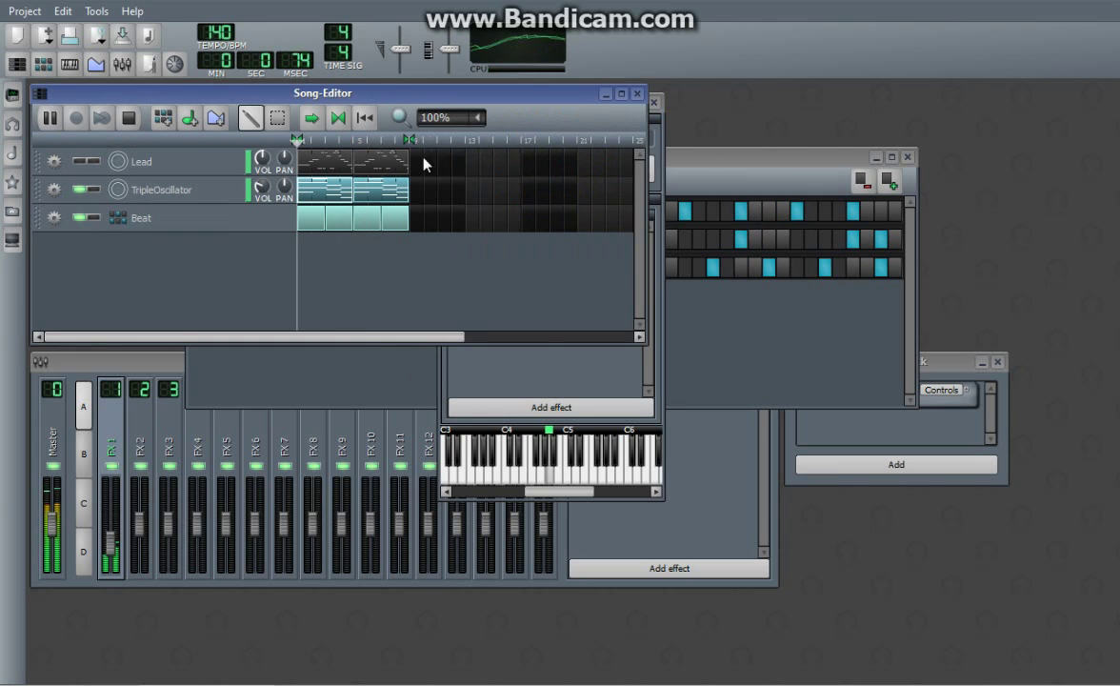
left_click(548, 370)
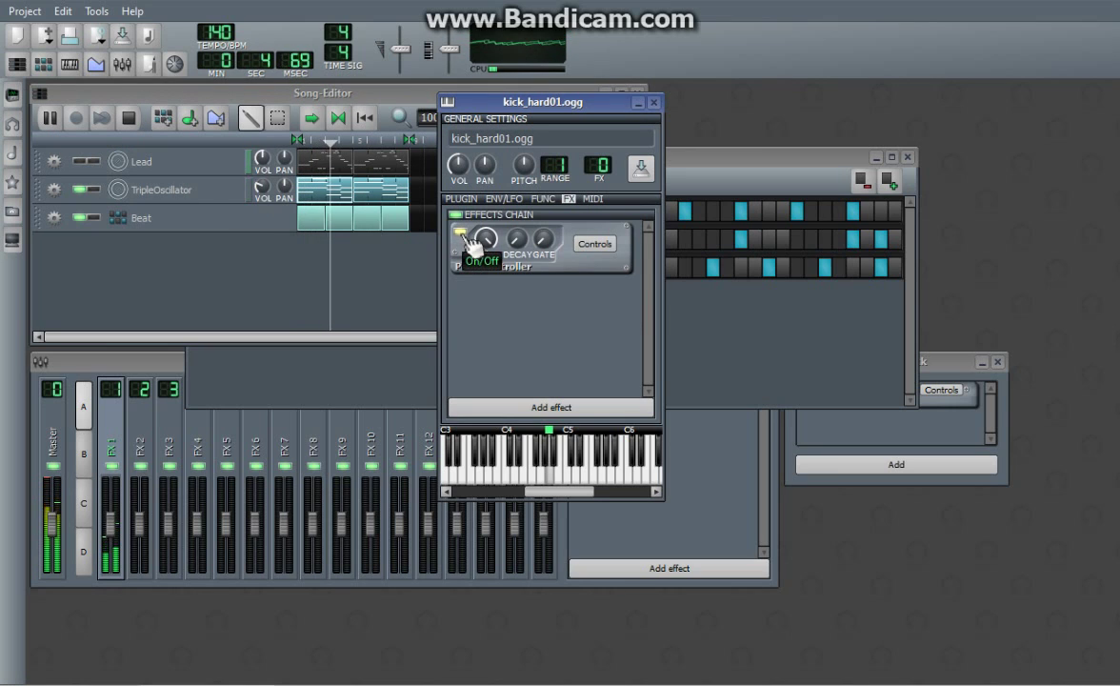
left_click(654, 102)
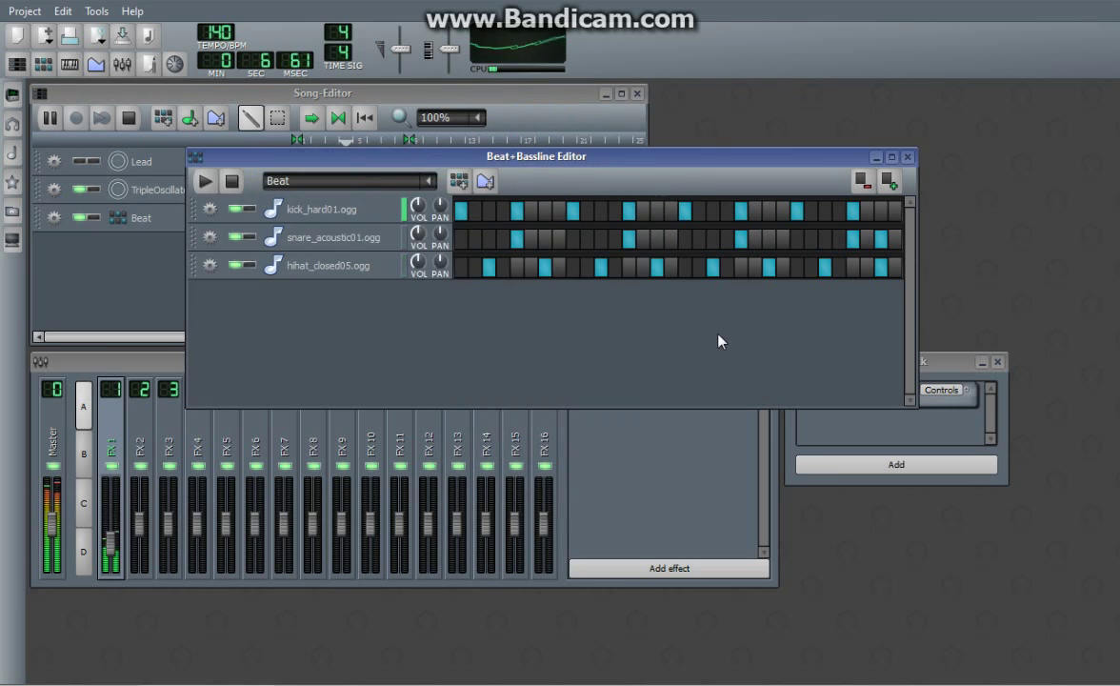
left_click(907, 158)
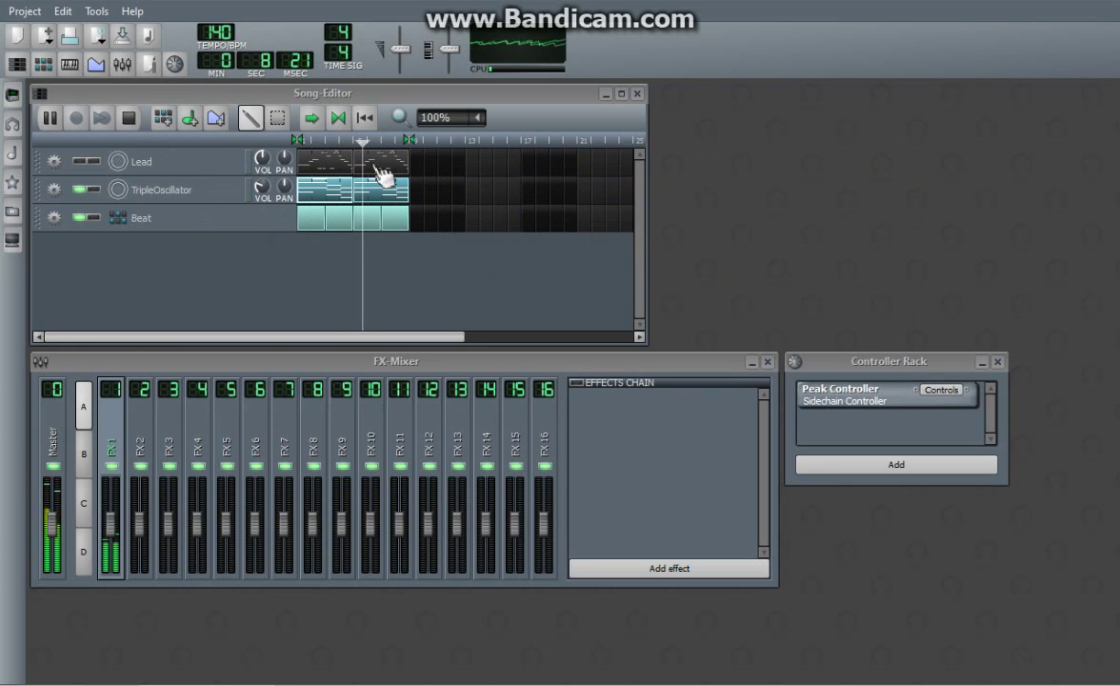
Copy the Lead and TripleOscillator patterns so they fill bars 9 to 16, and delete the Lead's first two patterns.
left_click_drag(375, 168, 475, 170)
left_click_drag(386, 190, 413, 190)
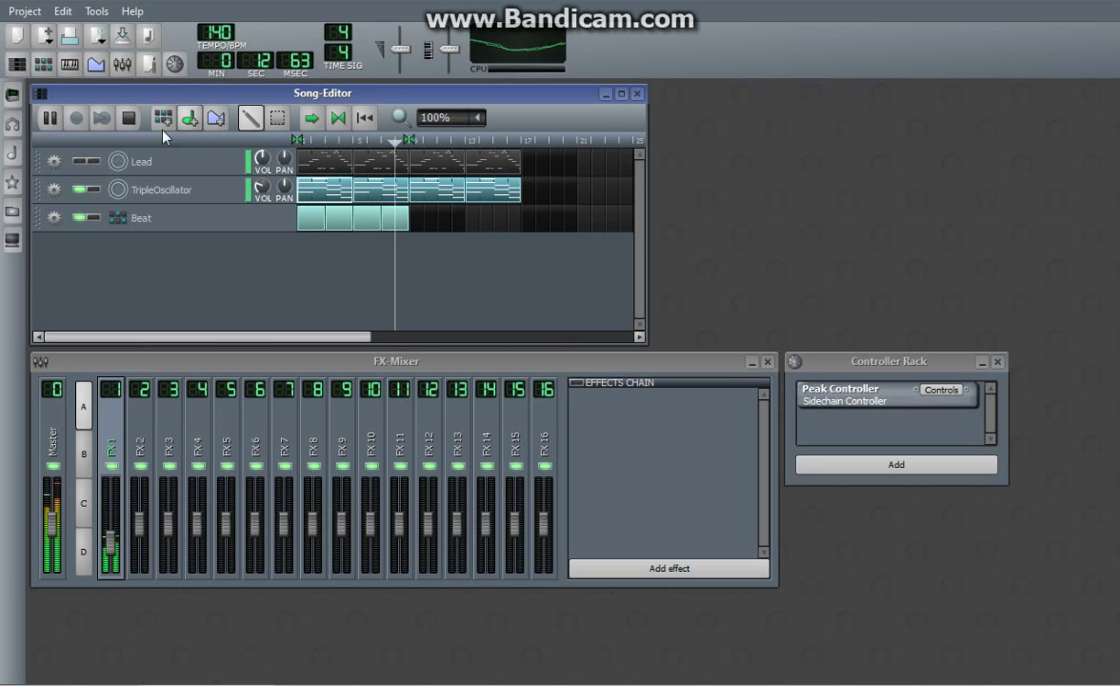
left_click(87, 162)
middle_click(326, 164)
middle_click(381, 164)
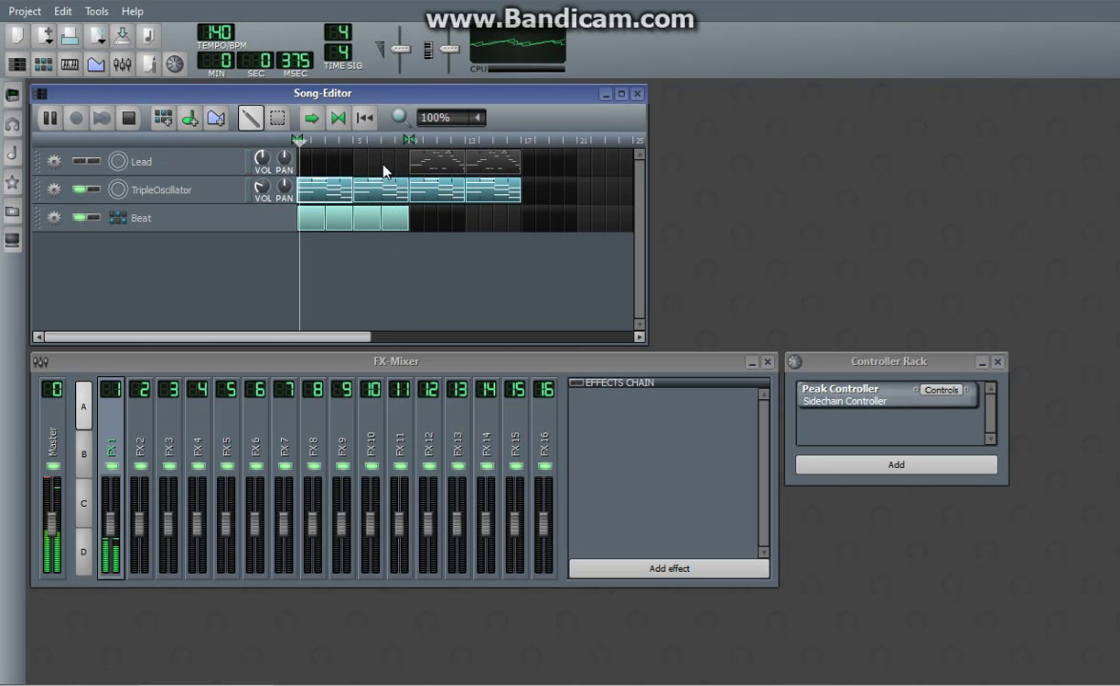
Extend the Beat track and the loop end point to bar 17.
left_click_drag(406, 231, 520, 220)
right_click(521, 141)
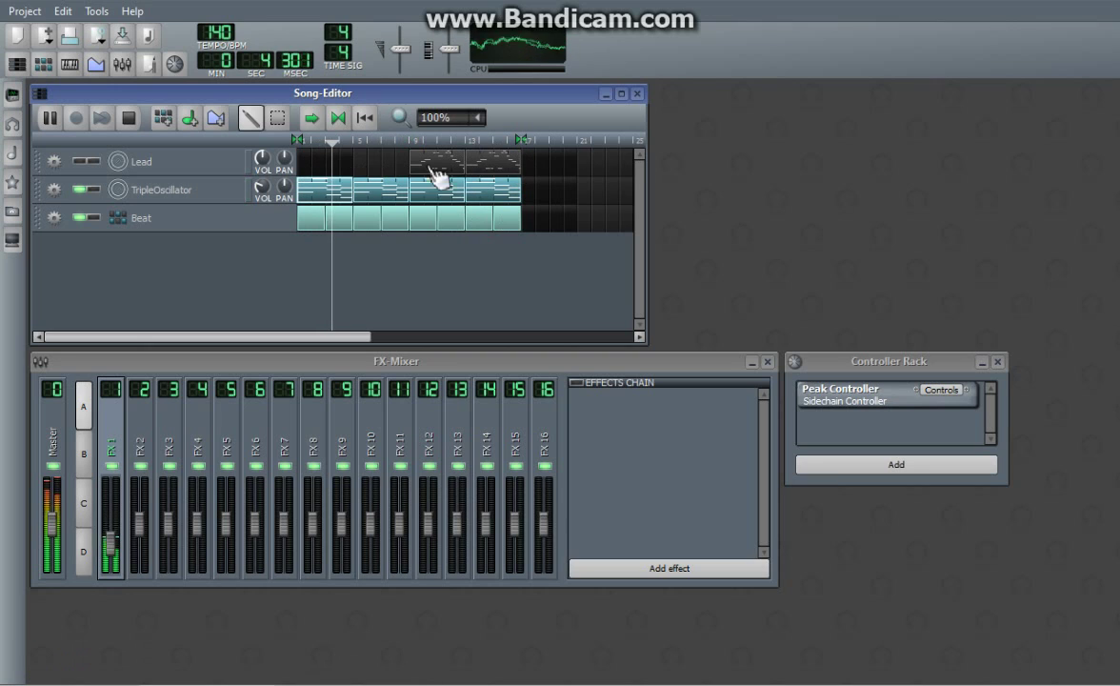
Unmute the Lead track with playback stopped, save the project, and preview the new arrangement from the start.
key("space")
left_click(86, 161)
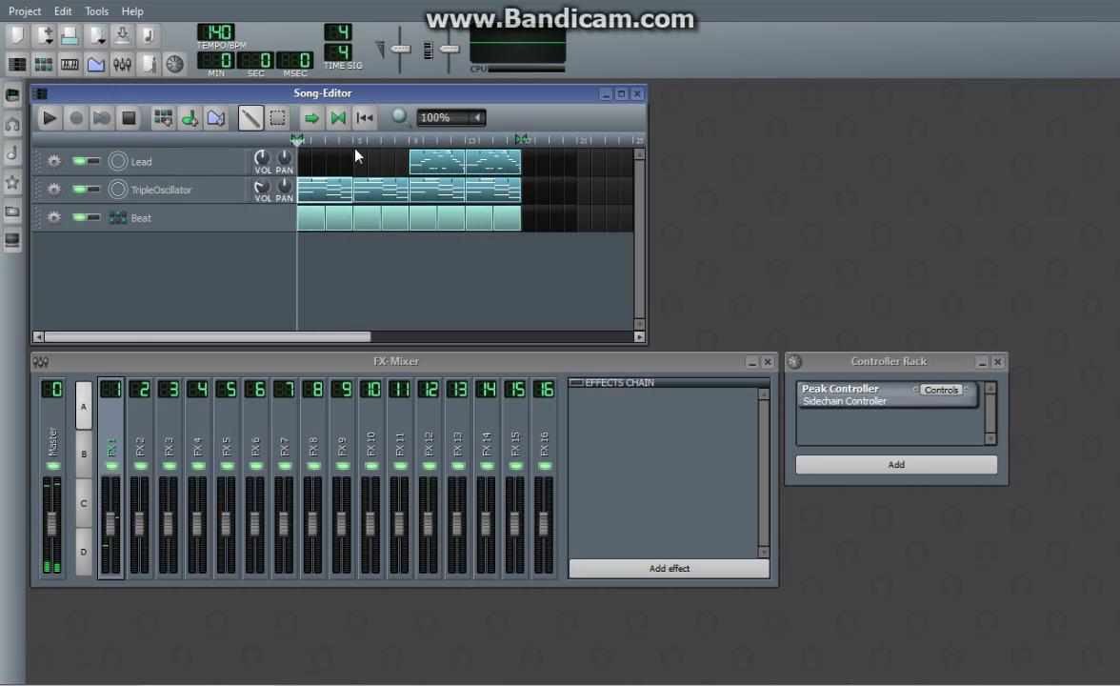
key("ctrl+s")
left_click(45, 117)
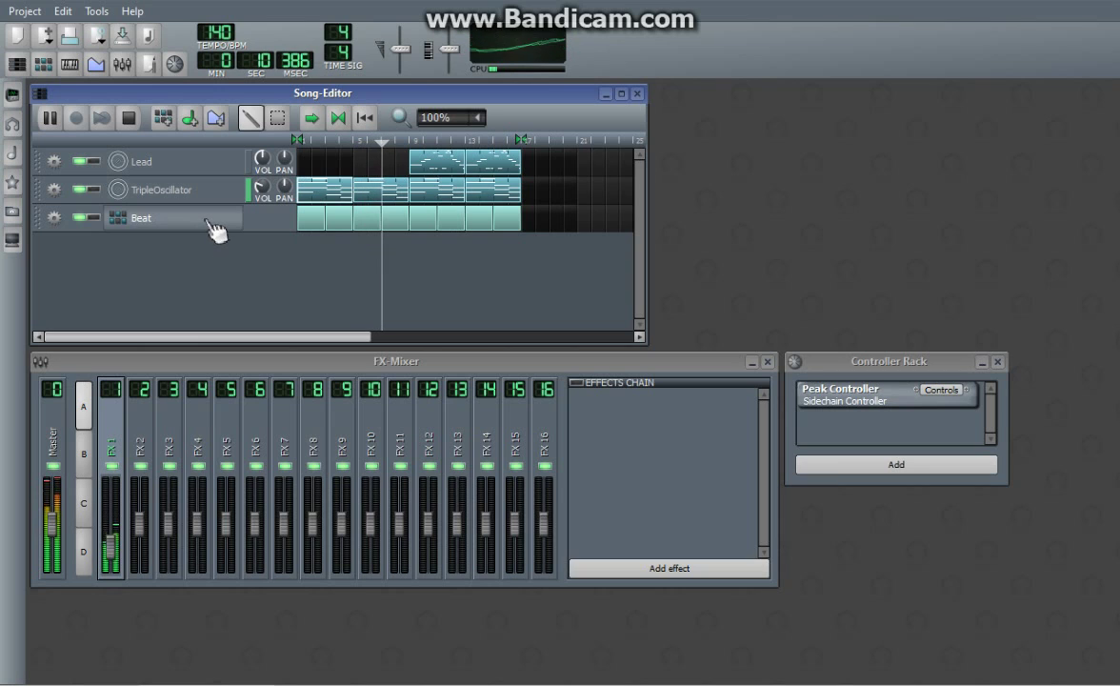
left_click(129, 119)
Route the Lead instrument to mixer channel FX 1.
left_click(160, 175)
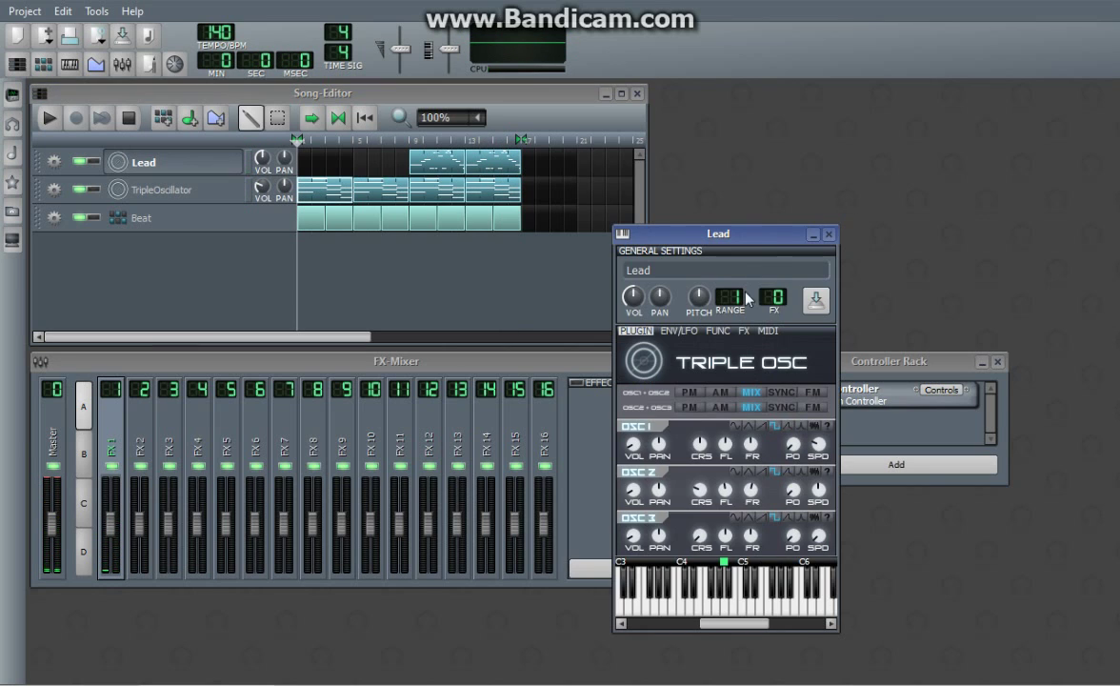
scroll(774, 296, "up", 2)
scroll(773, 296, "down", 1)
Play the song from bar 9 to hear the sidechained Lead, save the project, and stop playback.
left_click(411, 141)
key("space")
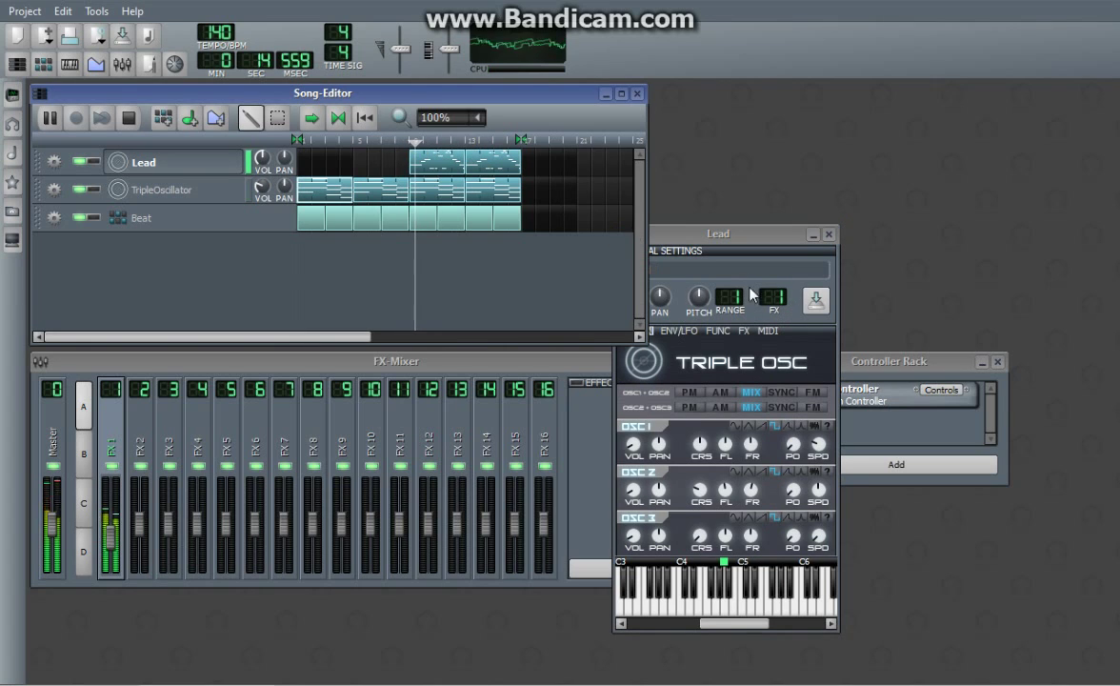
left_click(828, 234)
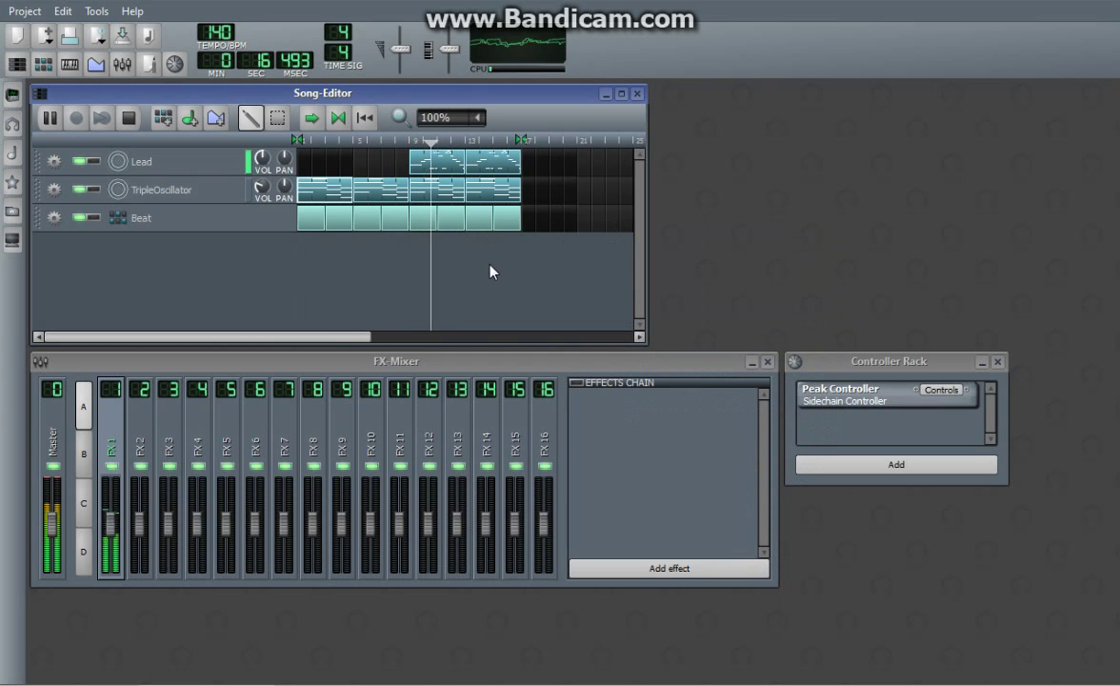
key("ctrl+s")
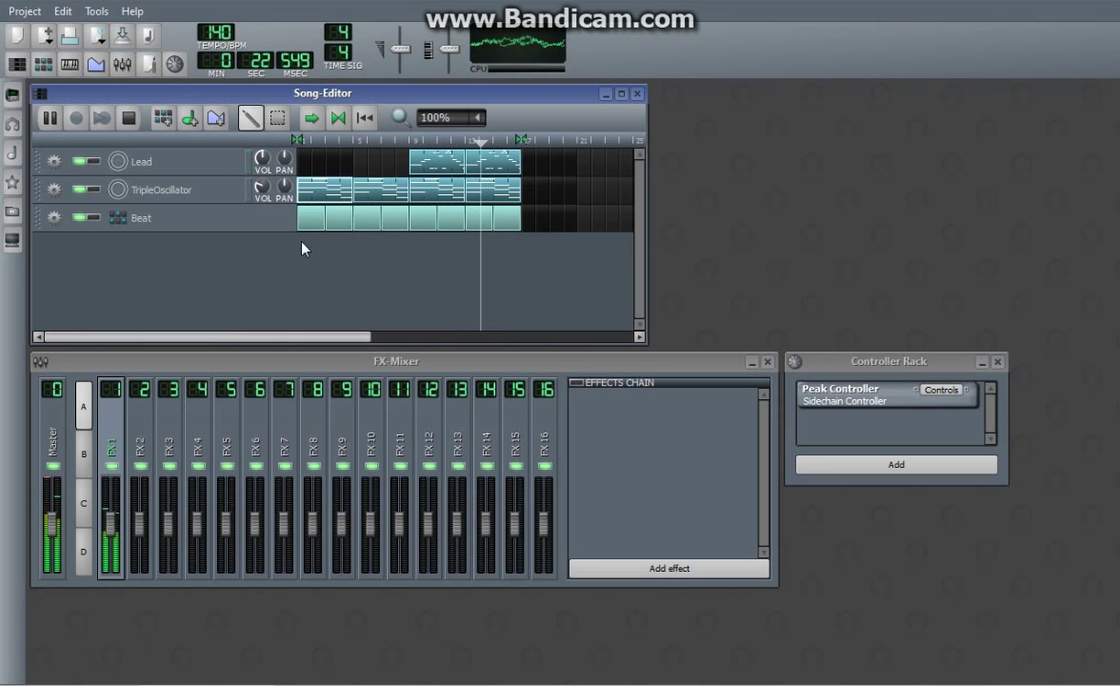
left_click(127, 122)
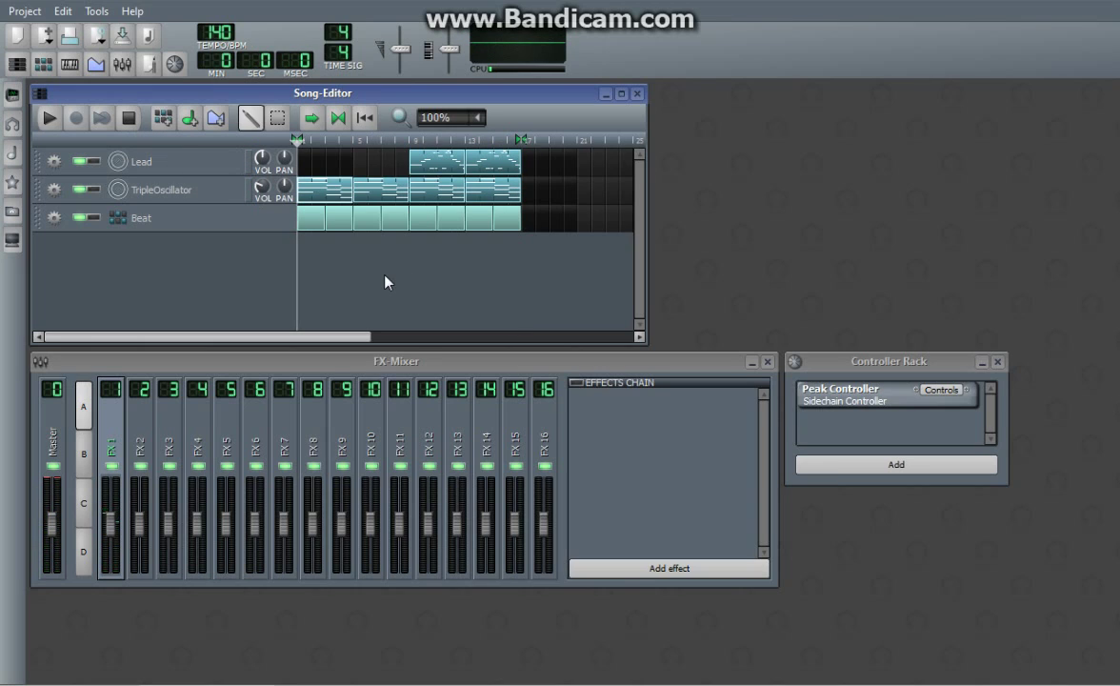